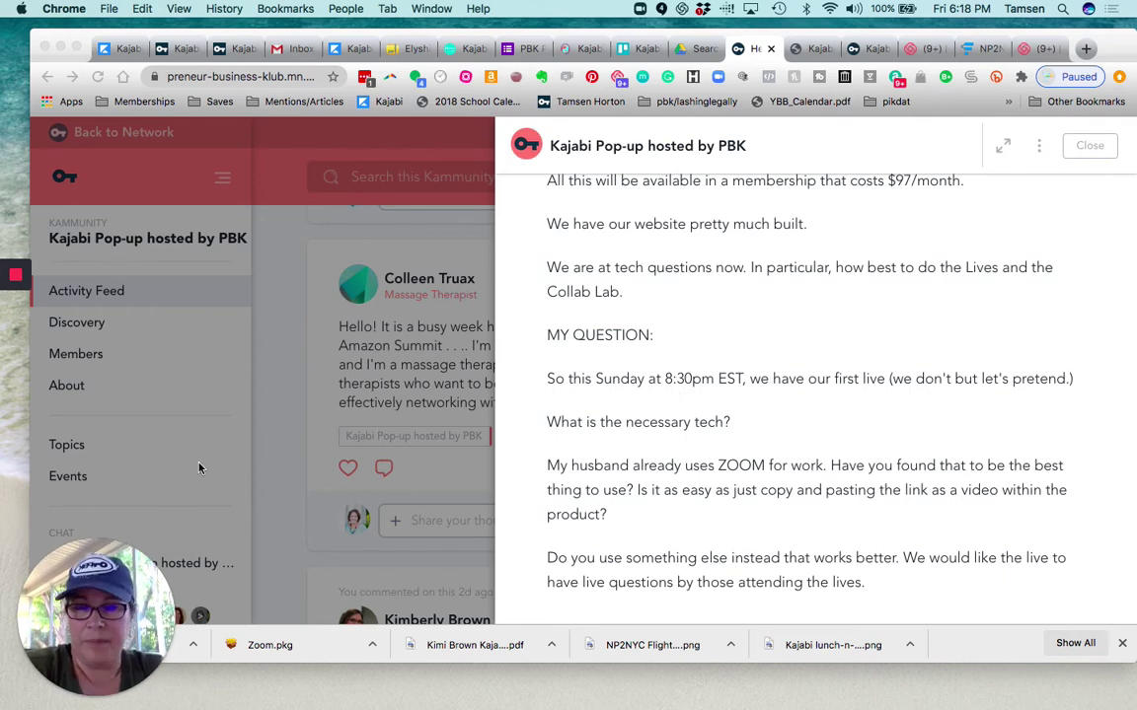
Open the past event 'Daily Training: How to make sure your site is laid out well' and view its Zoom link
click(144, 408)
click(72, 481)
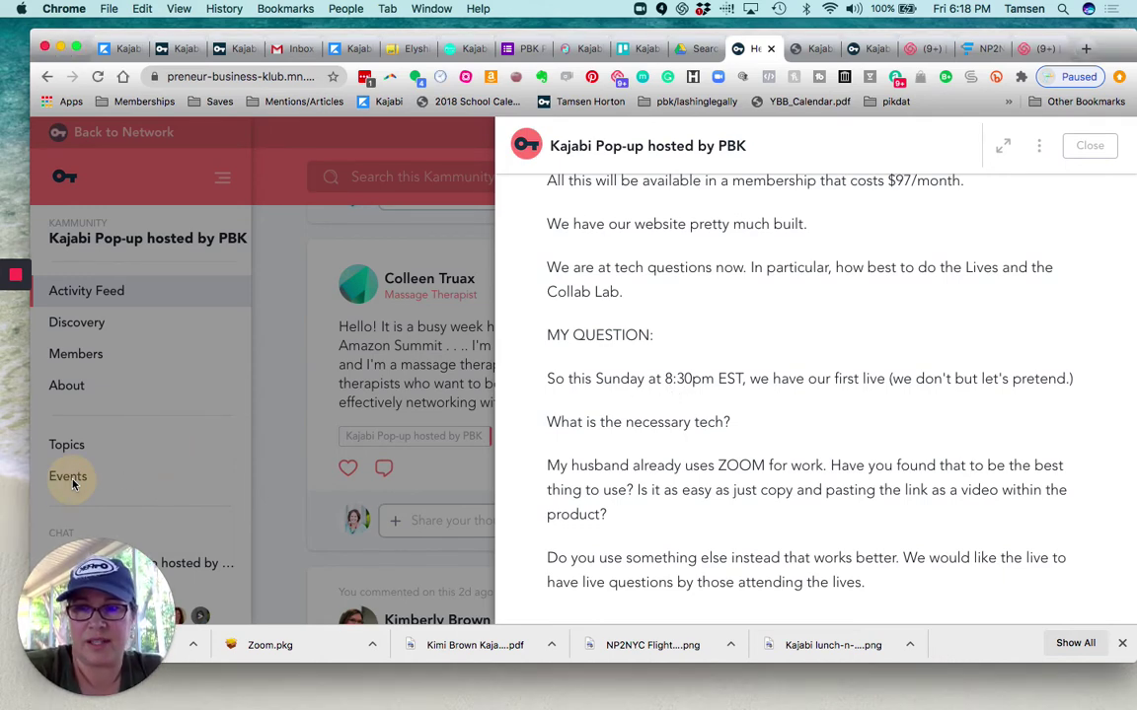
key(Escape)
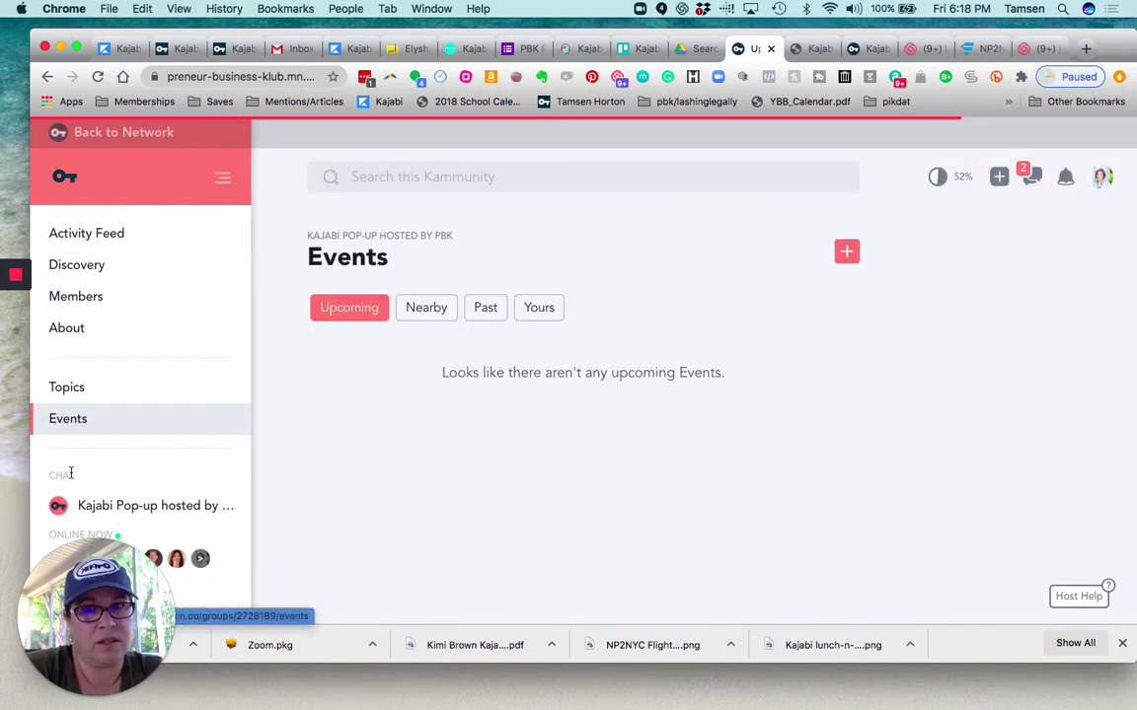
click(488, 310)
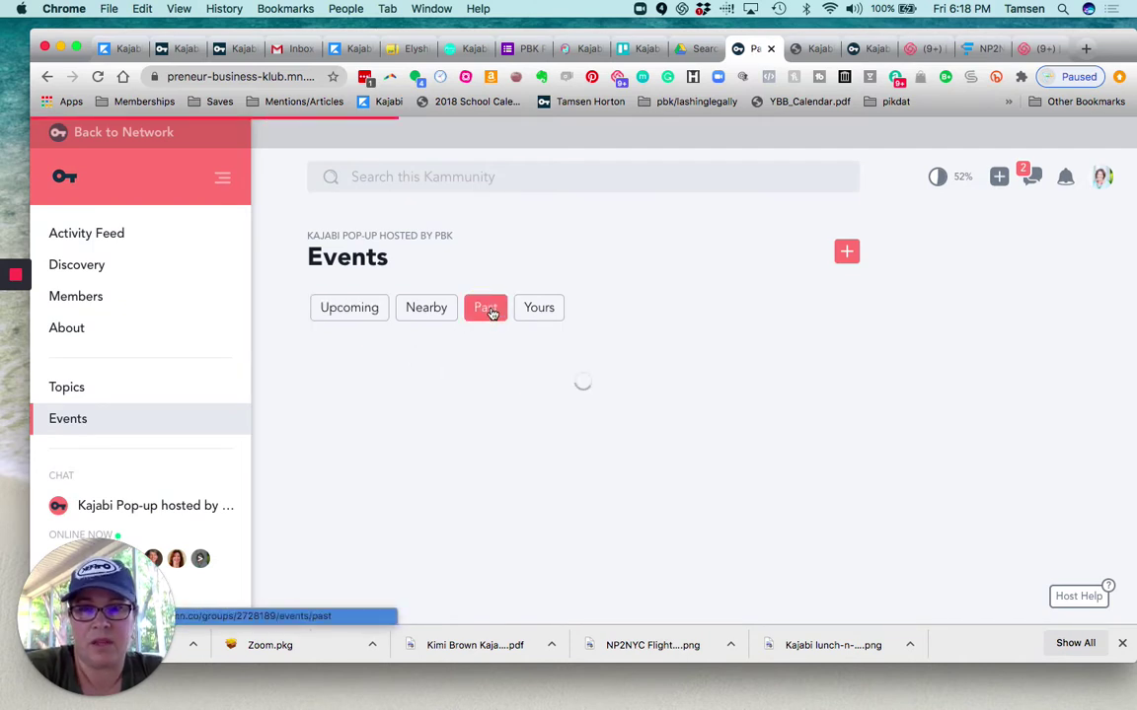
scroll(478, 343, down, 2)
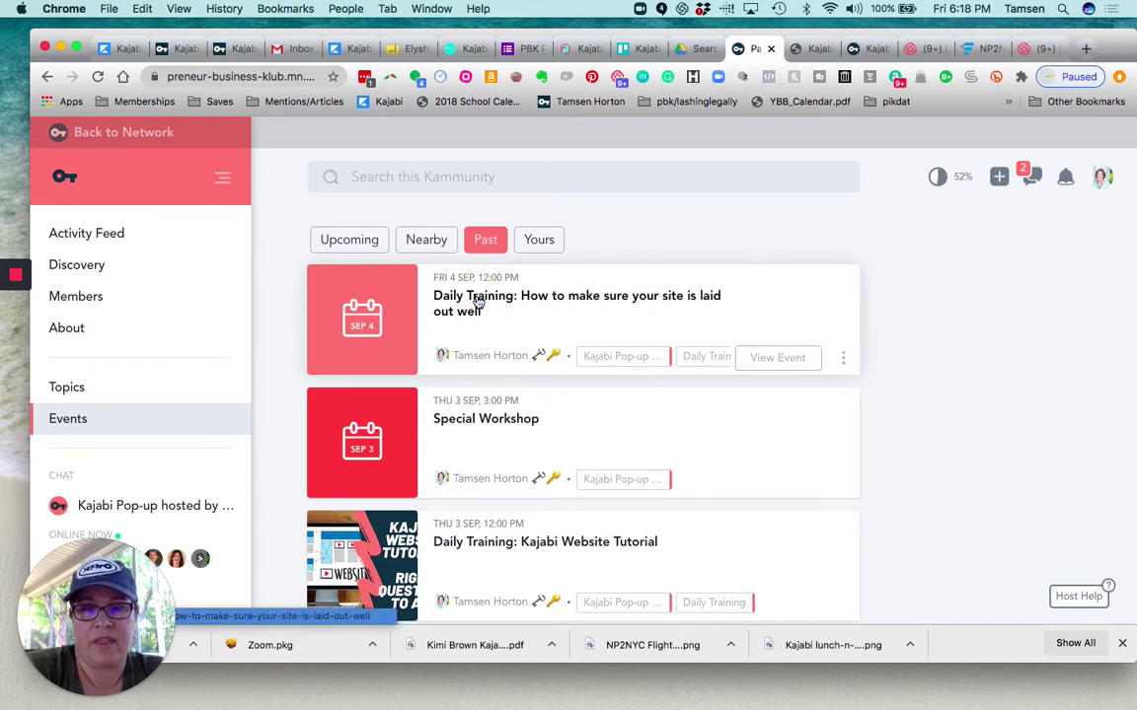
click(481, 301)
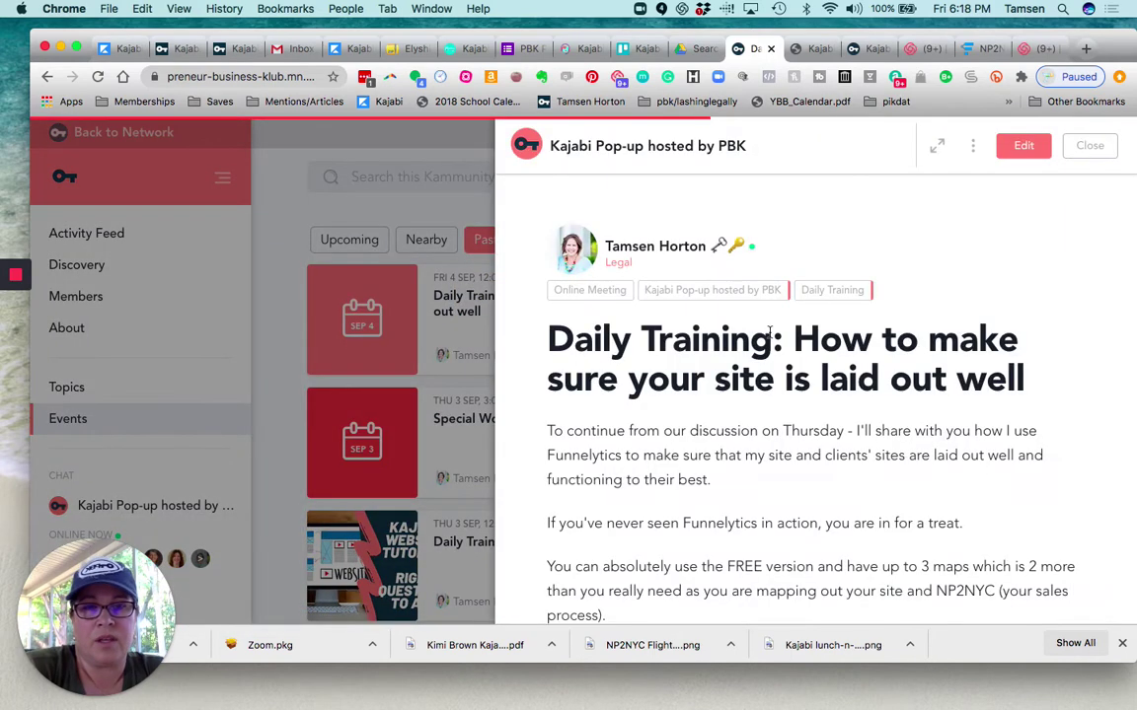
scroll(771, 338, down, 5)
scroll(771, 338, down, 5)
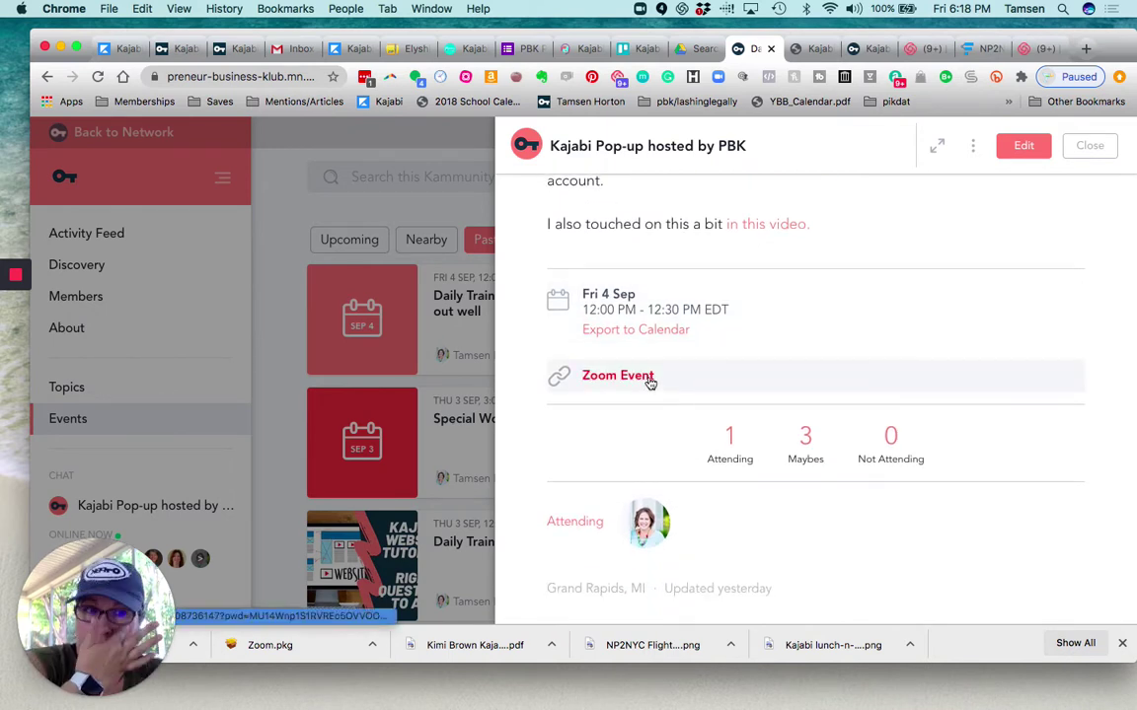
Edit the Daily Training event, keep the Online Meeting type, check its Zoom link, and save
click(1023, 148)
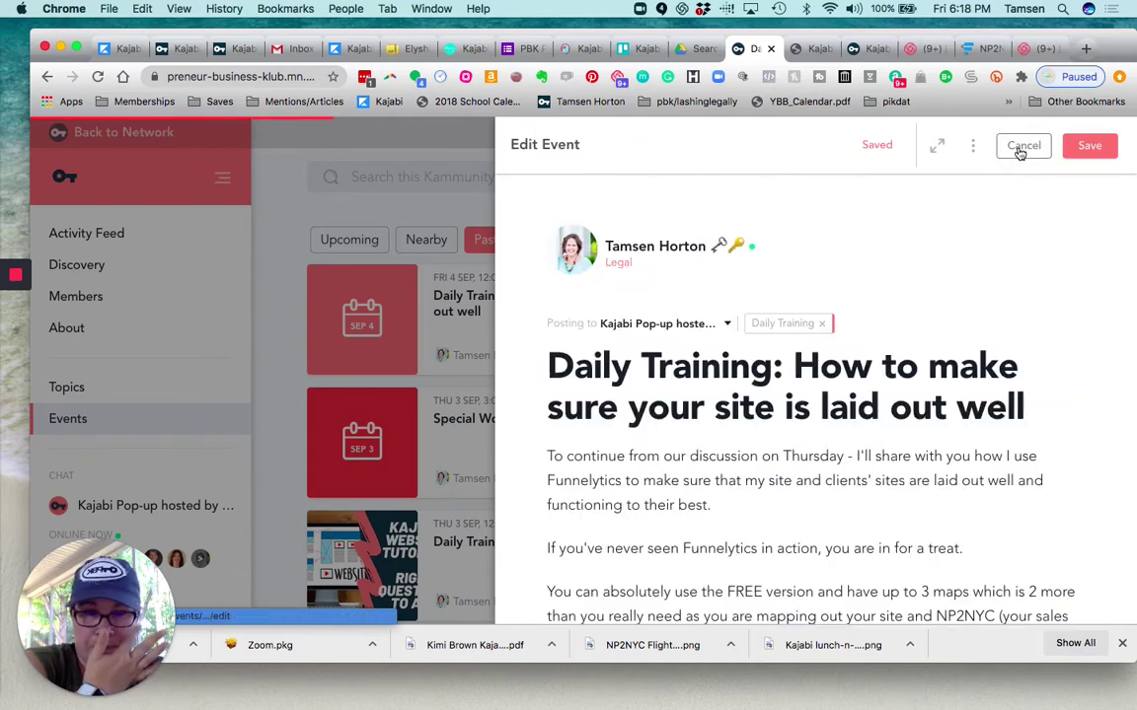
scroll(936, 322, down, 10)
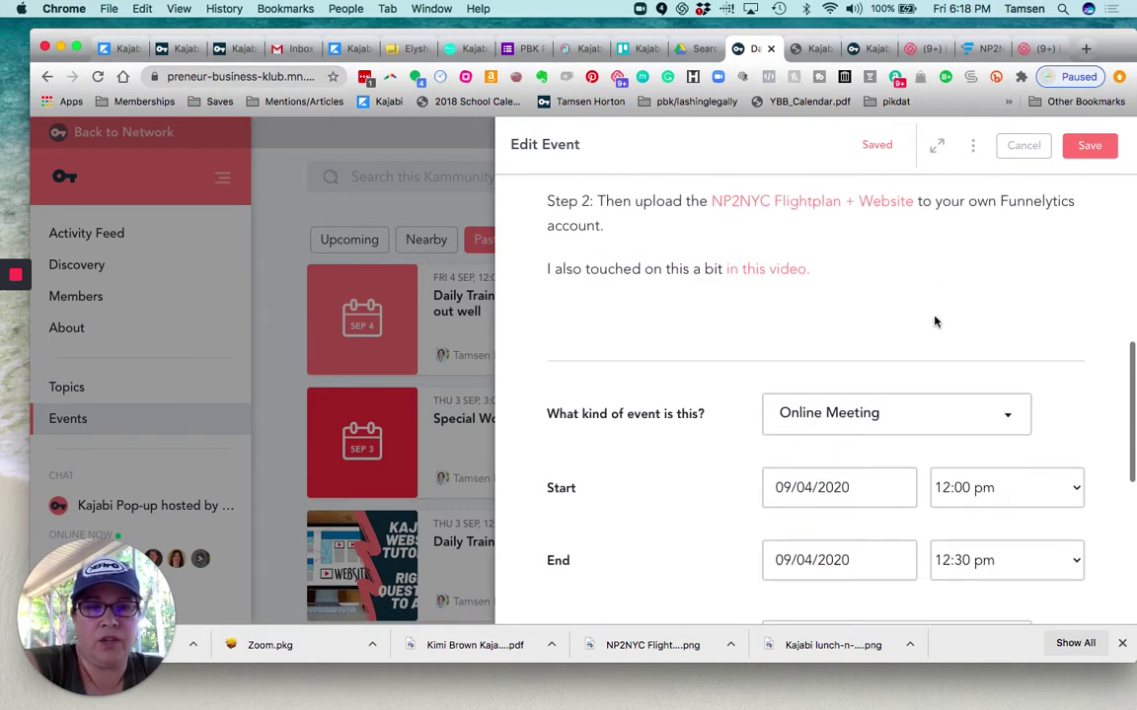
scroll(935, 322, down, 2)
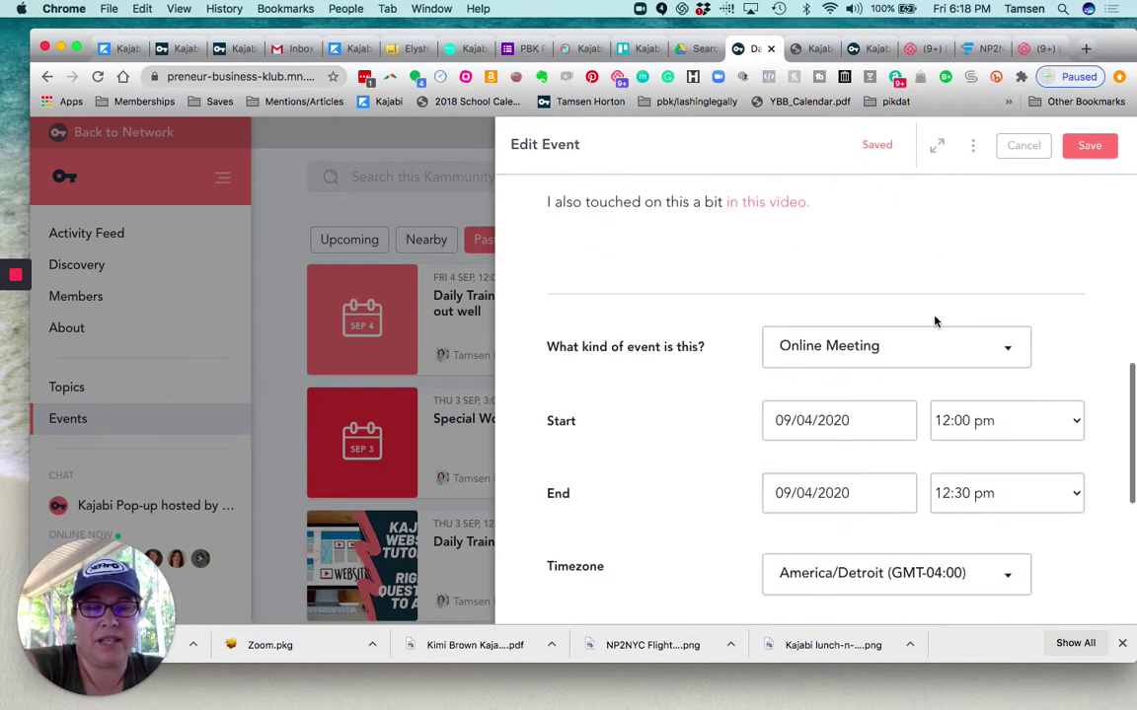
click(1009, 353)
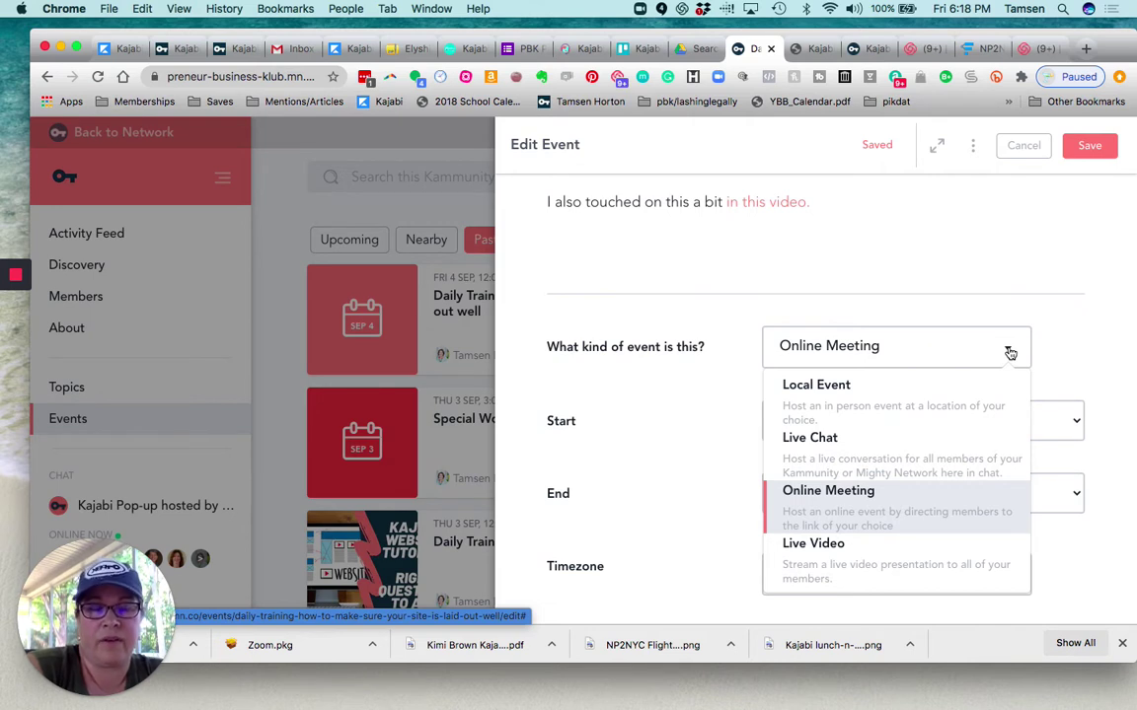
click(937, 347)
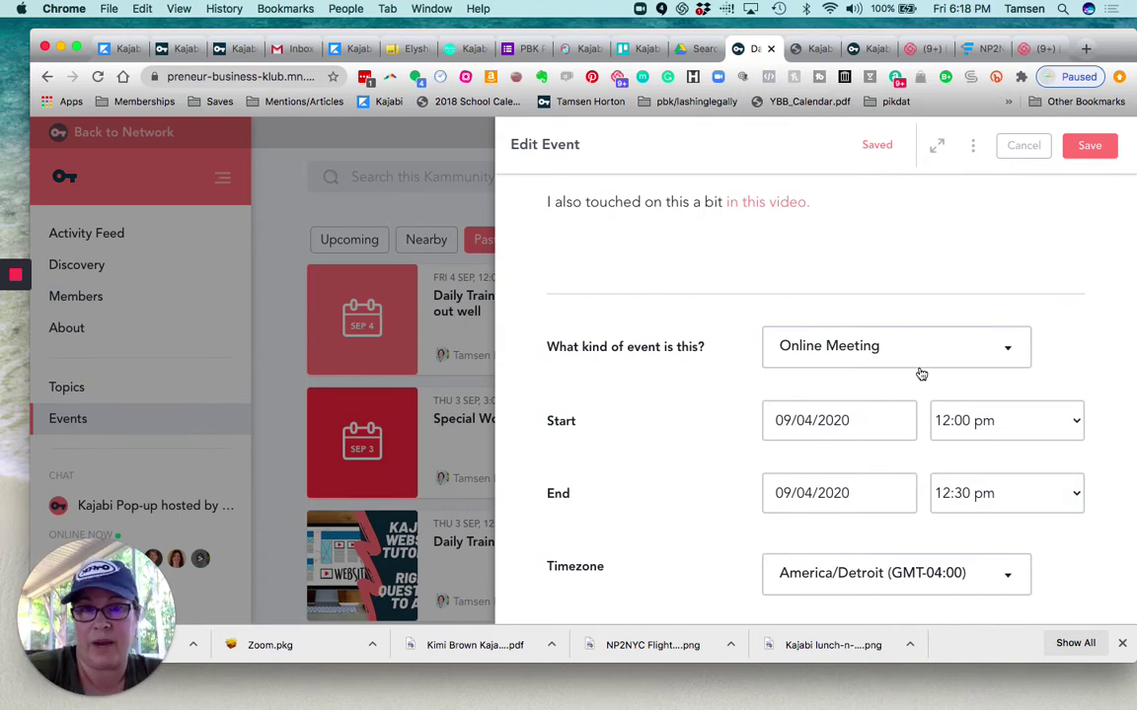
scroll(920, 374, down, 5)
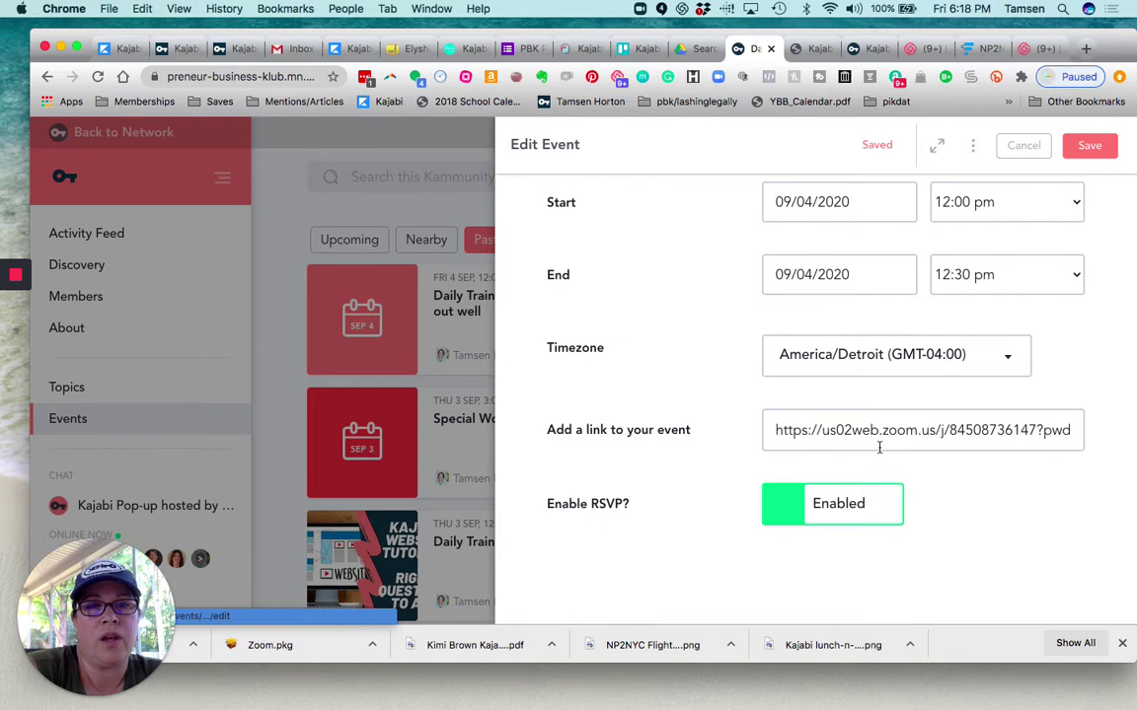
click(884, 430)
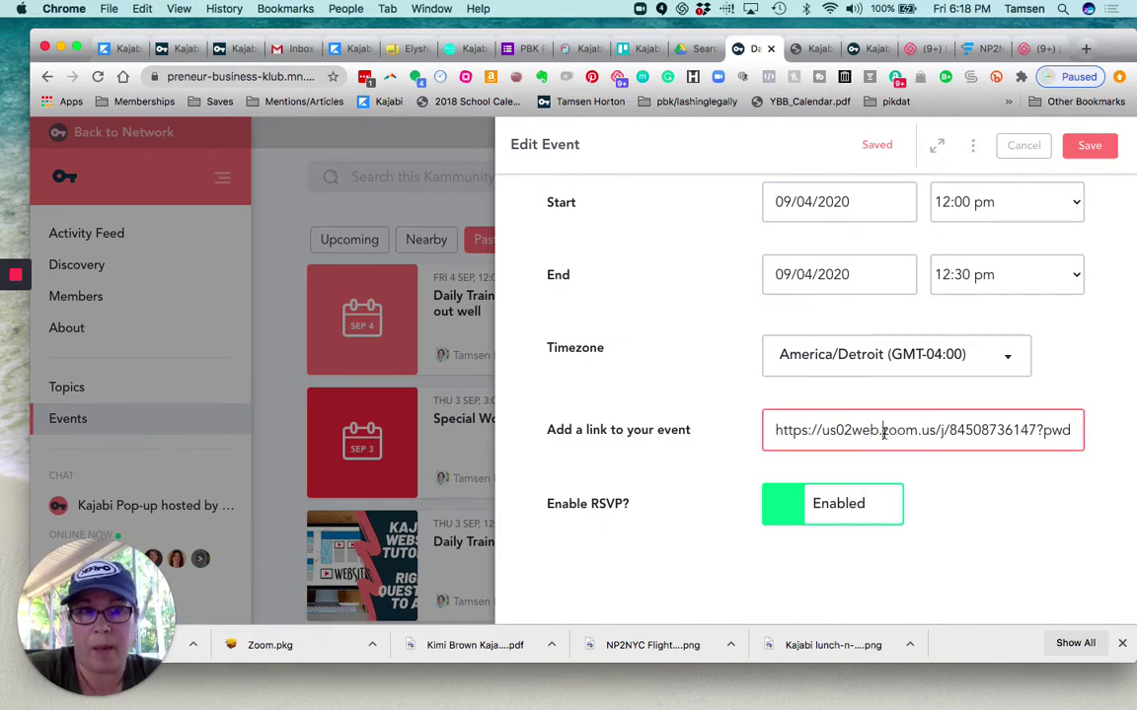
click(1091, 146)
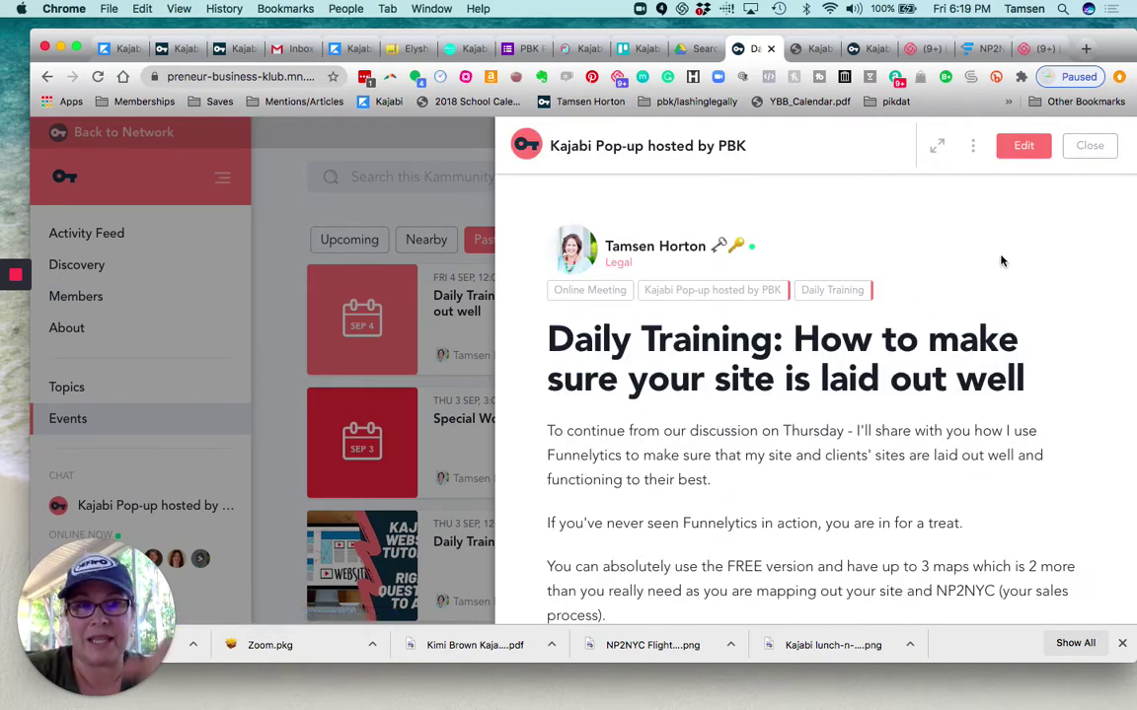
Close the event, read down the activity feed to the disclaimer thread, then switch to Kajabi
click(1090, 147)
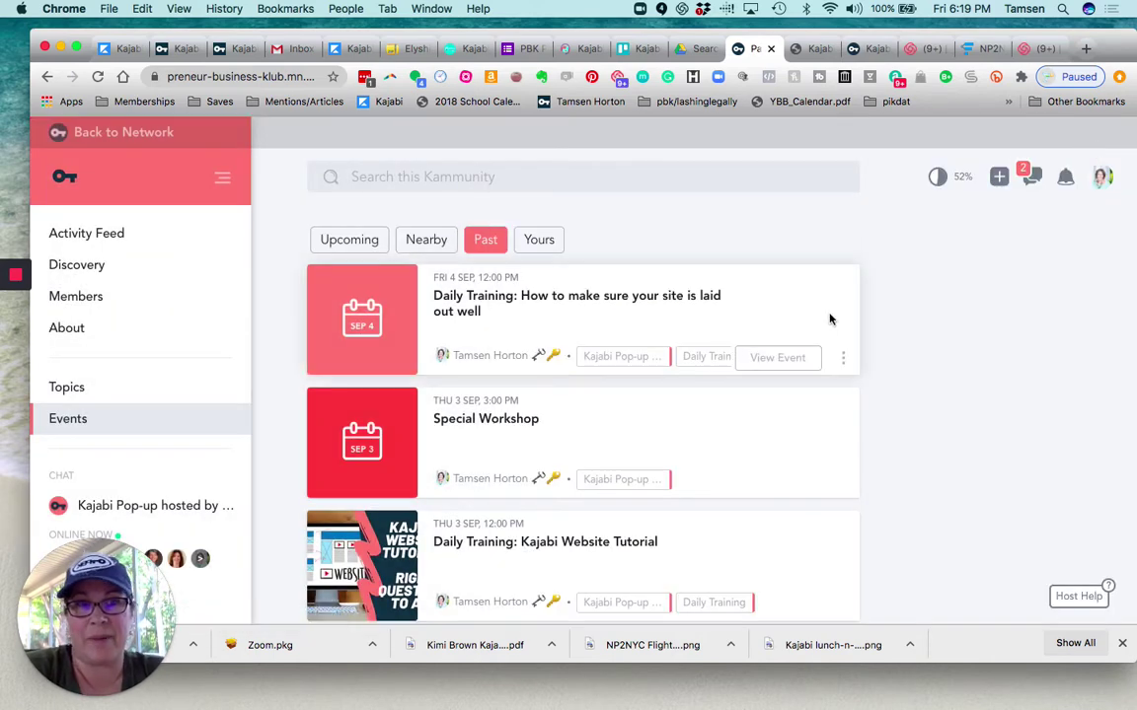
click(114, 235)
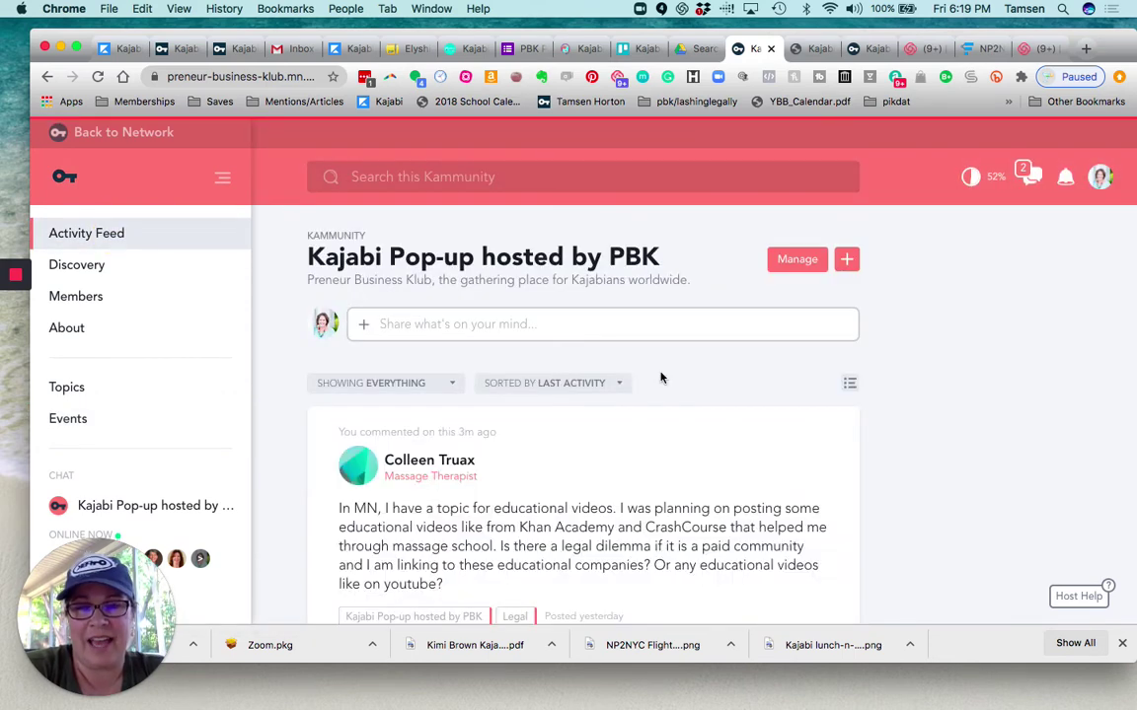
scroll(661, 378, down, 3)
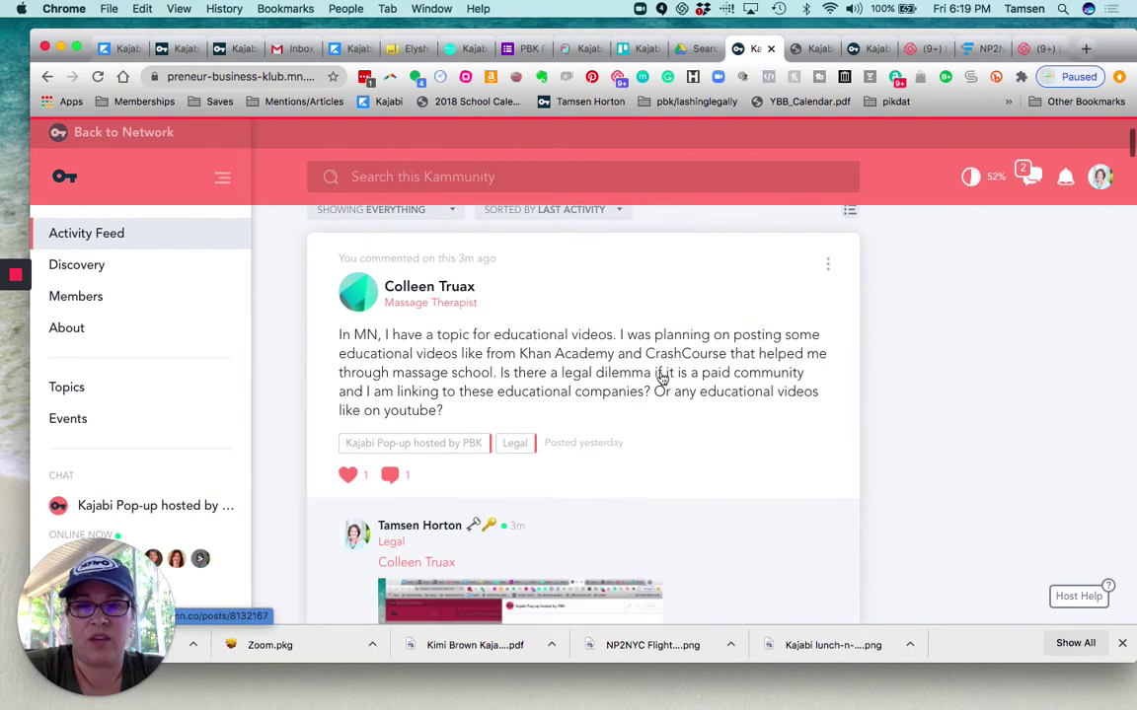
scroll(661, 377, down, 8)
scroll(661, 377, down, 15)
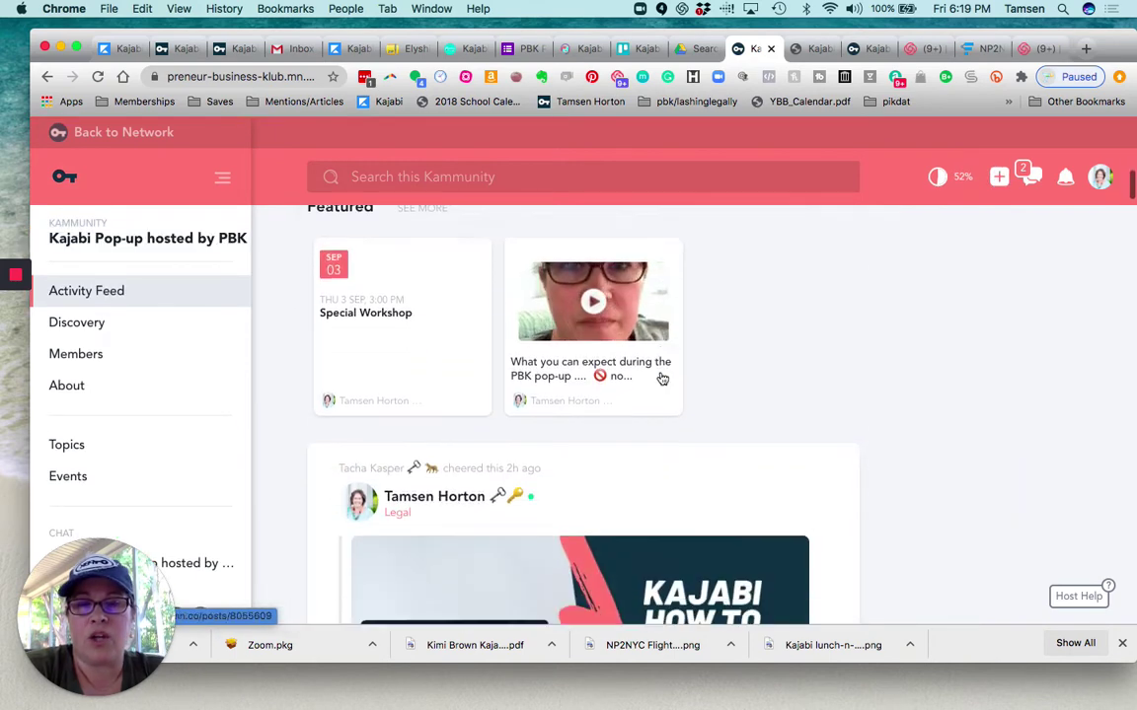
scroll(661, 375, down, 12)
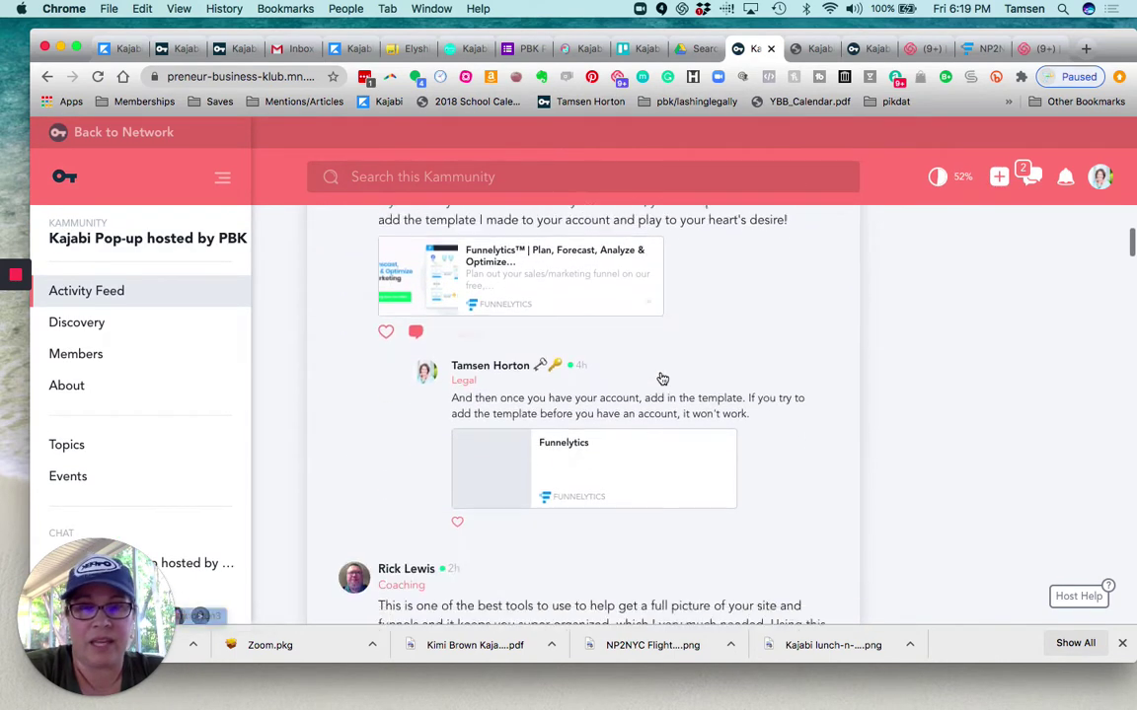
scroll(662, 378, down, 5)
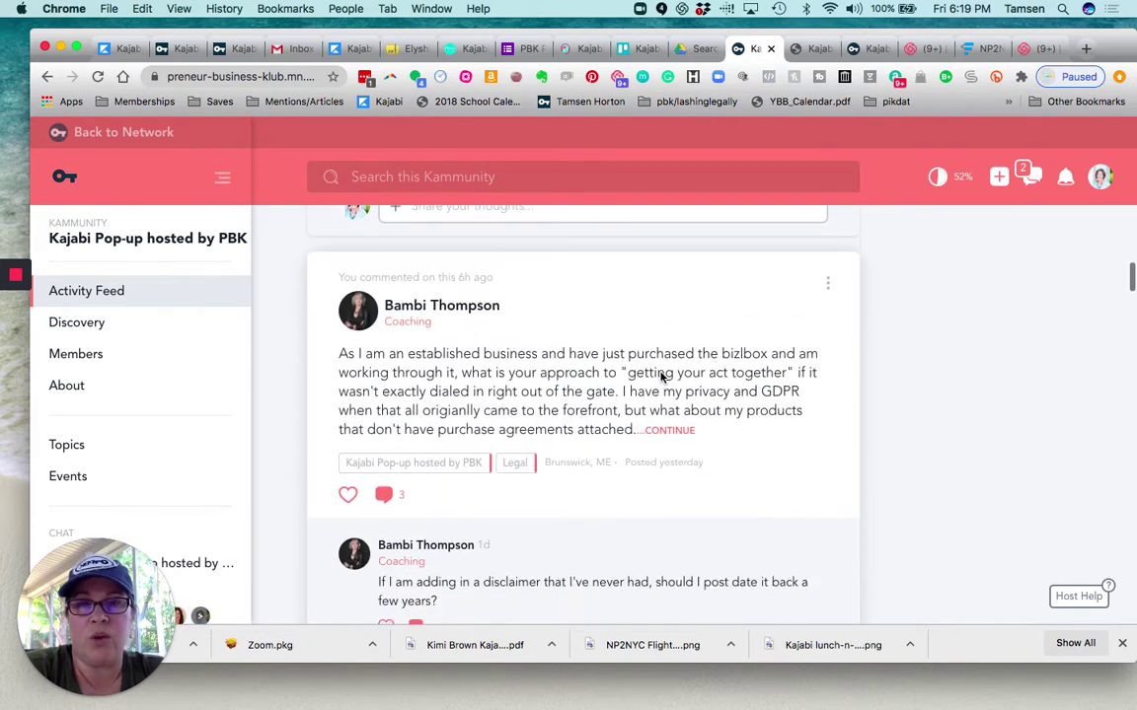
scroll(661, 378, down, 1)
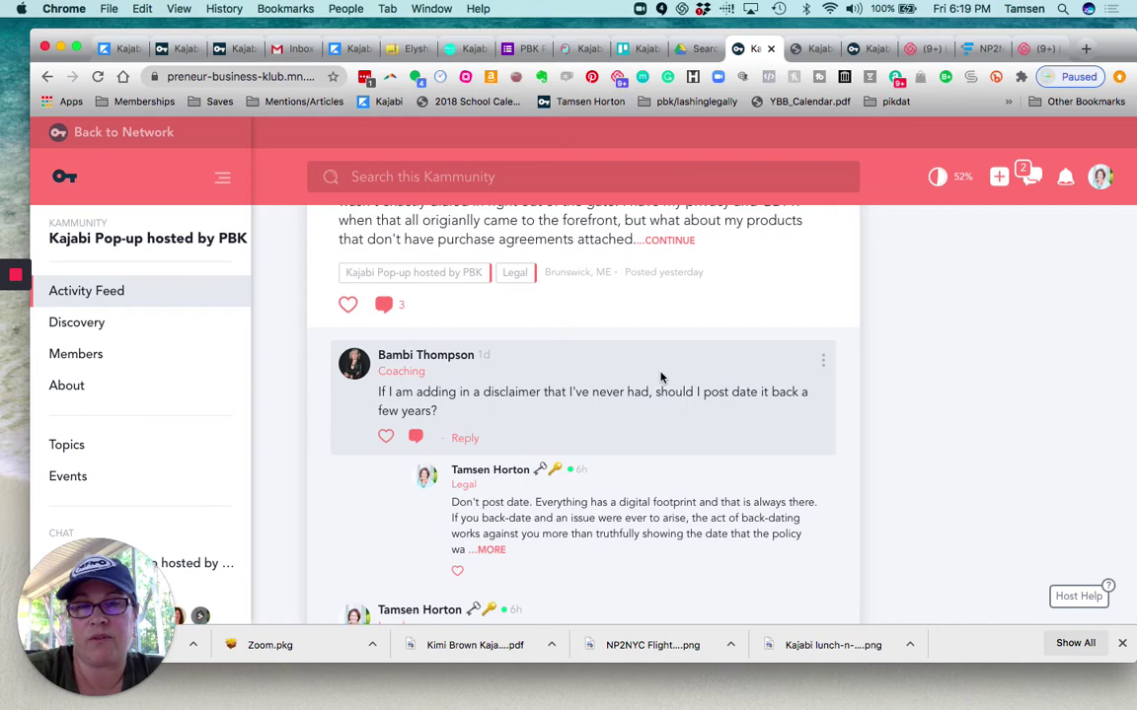
scroll(661, 377, down, 2)
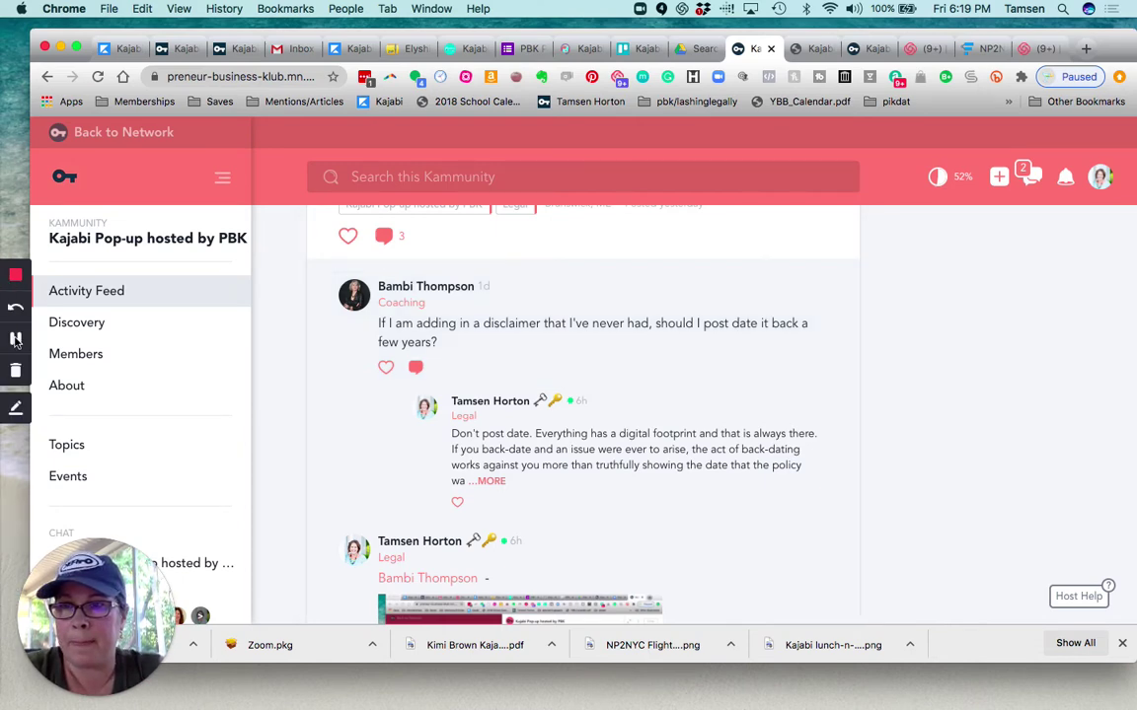
click(16, 340)
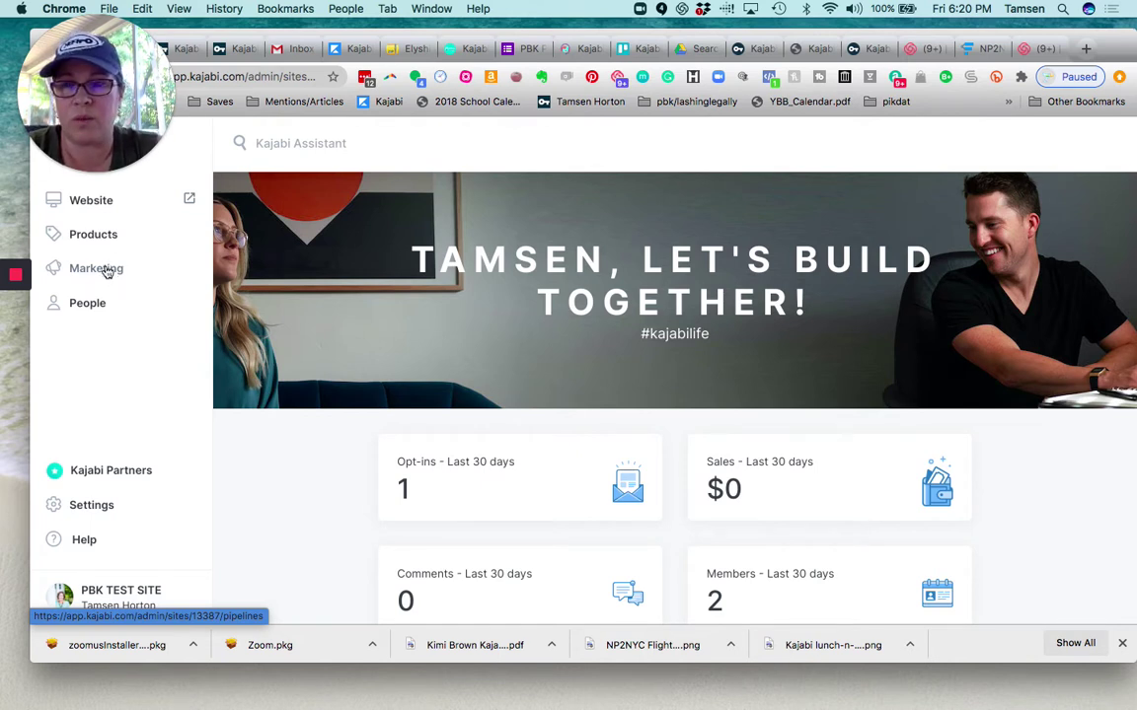
Go to Marketing > Email Campaigns and start a New Email Campaign
click(106, 271)
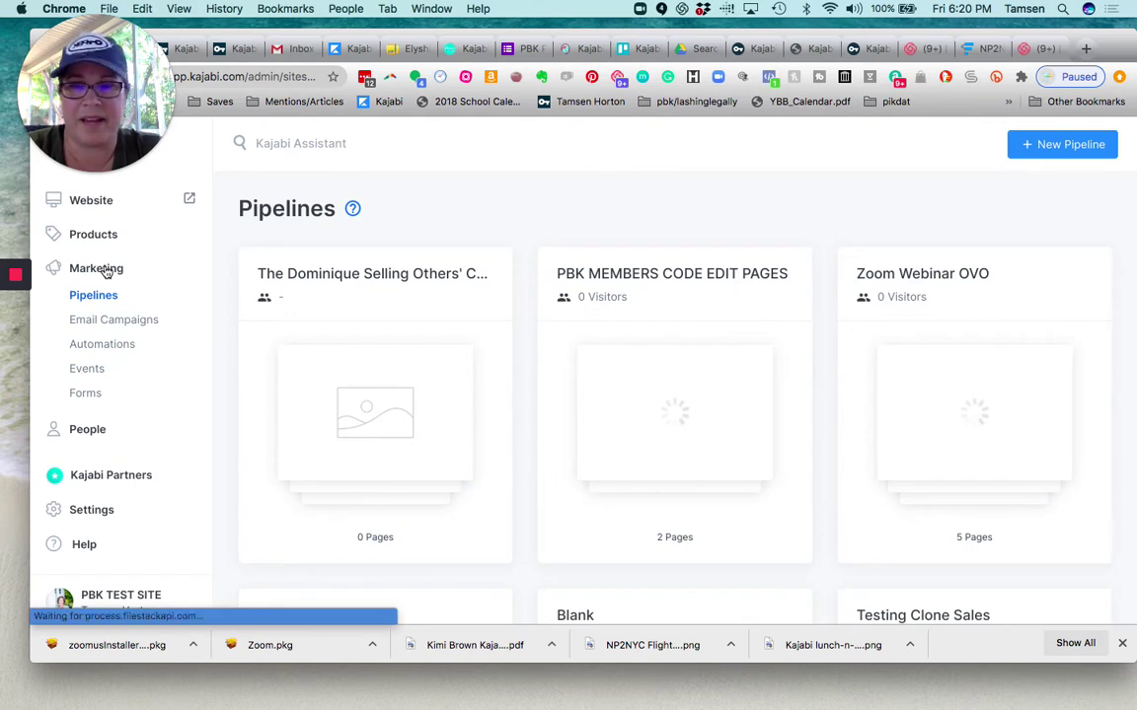
click(119, 321)
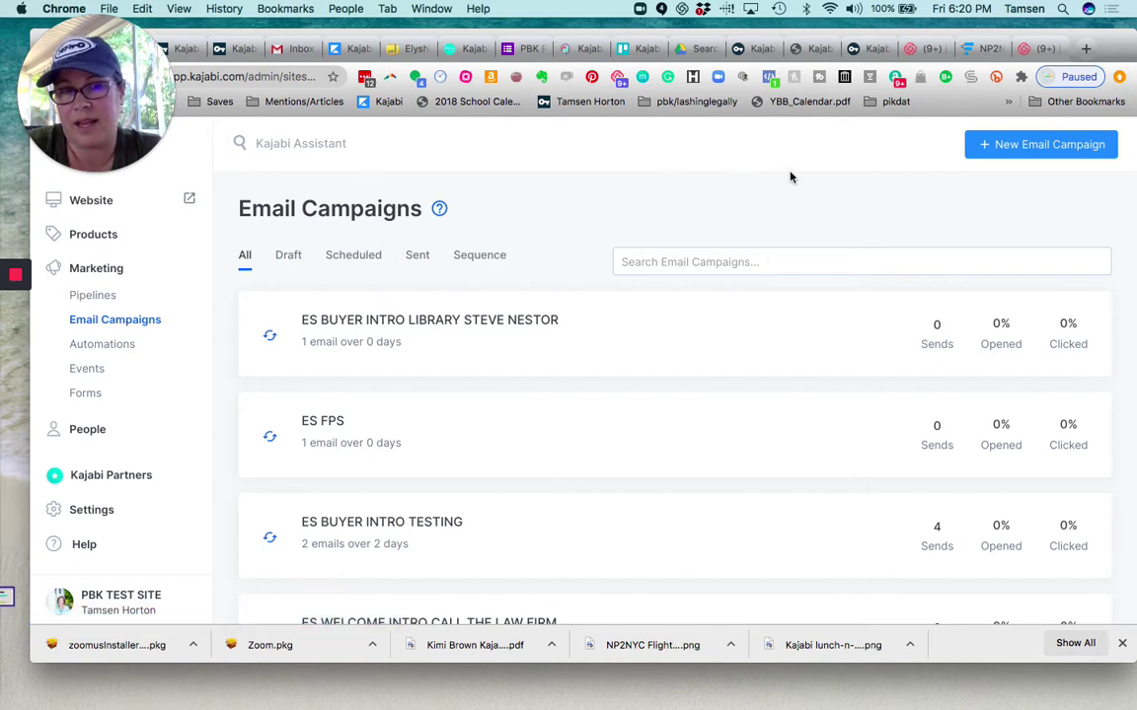
click(1021, 145)
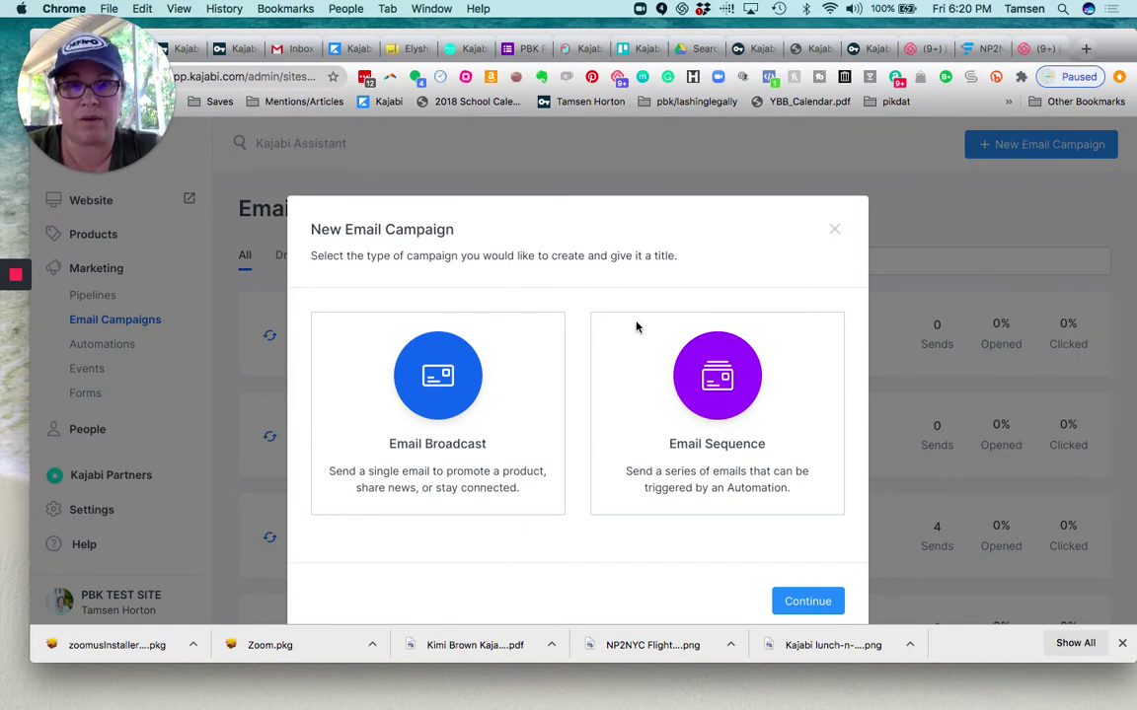
Choose Email Broadcast as the new campaign type
click(435, 399)
scroll(435, 398, down, 2)
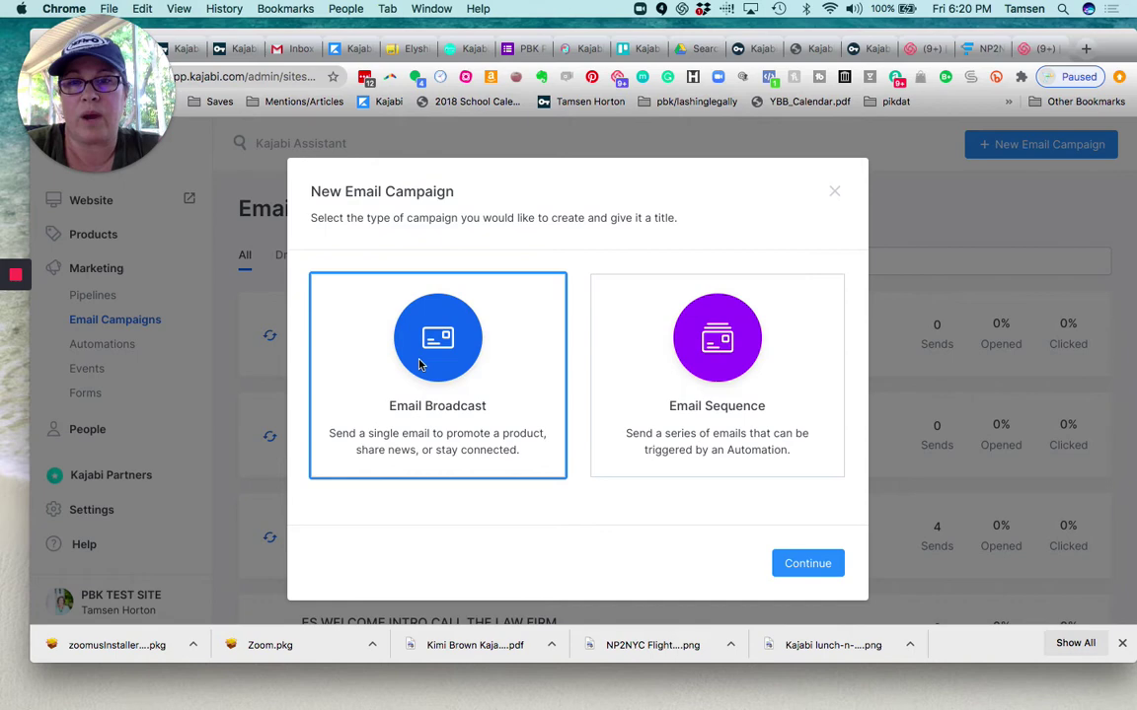
click(809, 568)
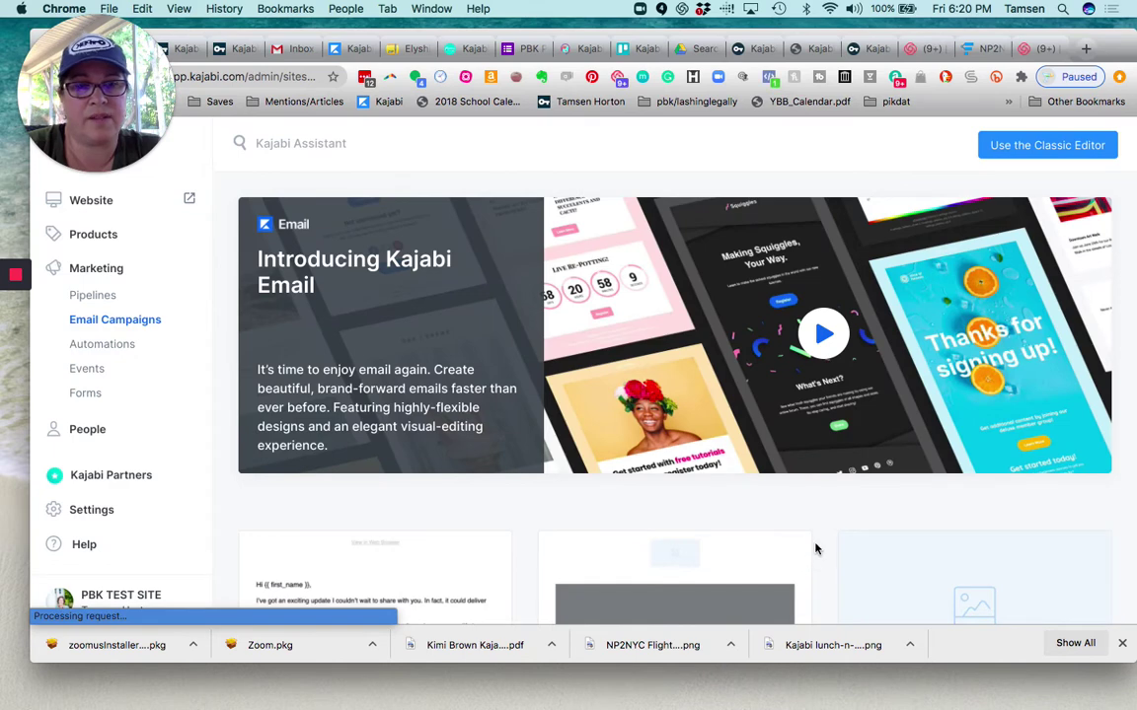
Skip the email templates and start the broadcast in the Classic Editor
scroll(815, 550, down, 5)
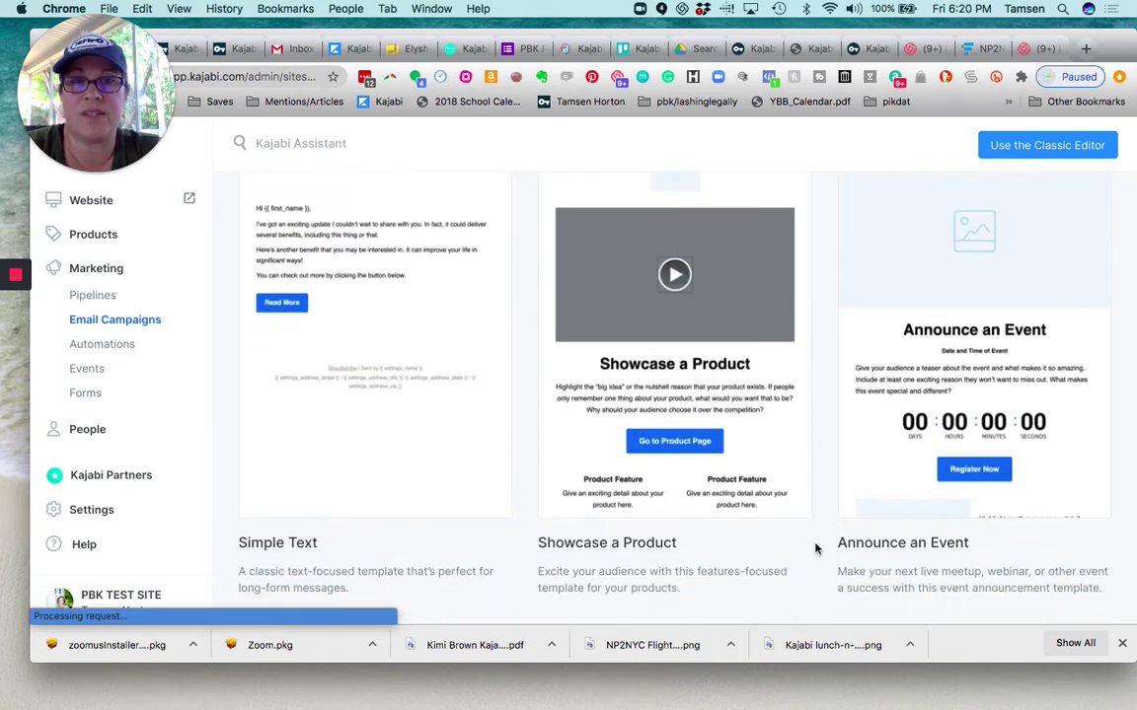
scroll(815, 550, down, 8)
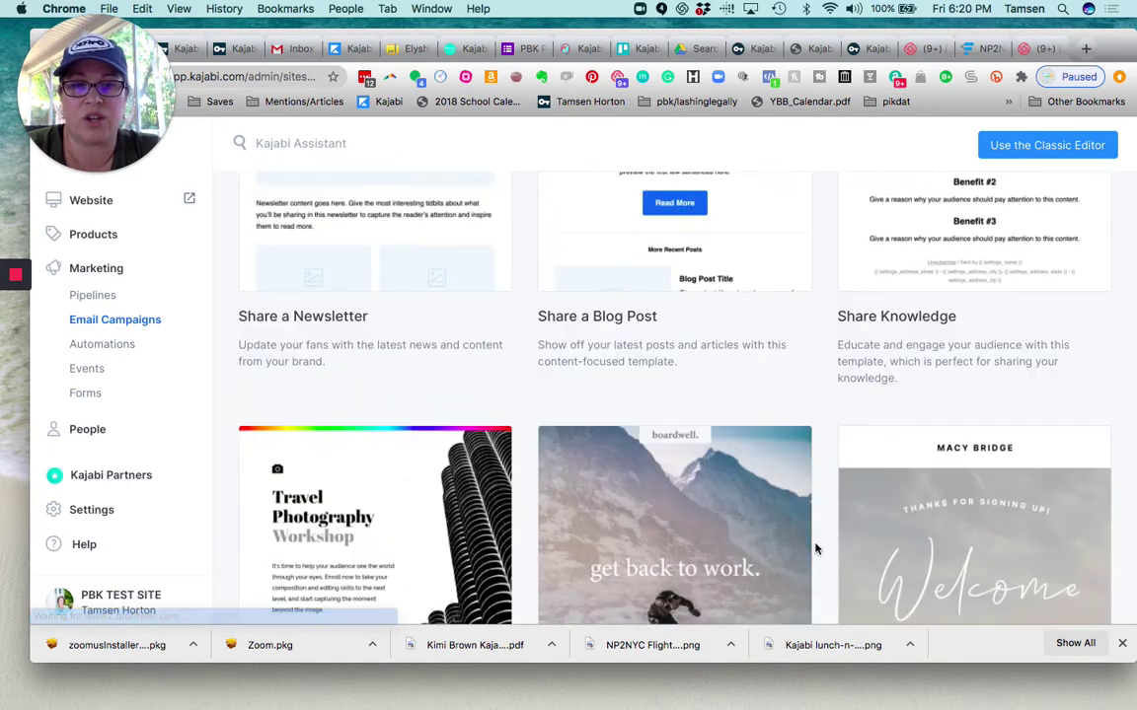
scroll(815, 389, down, 3)
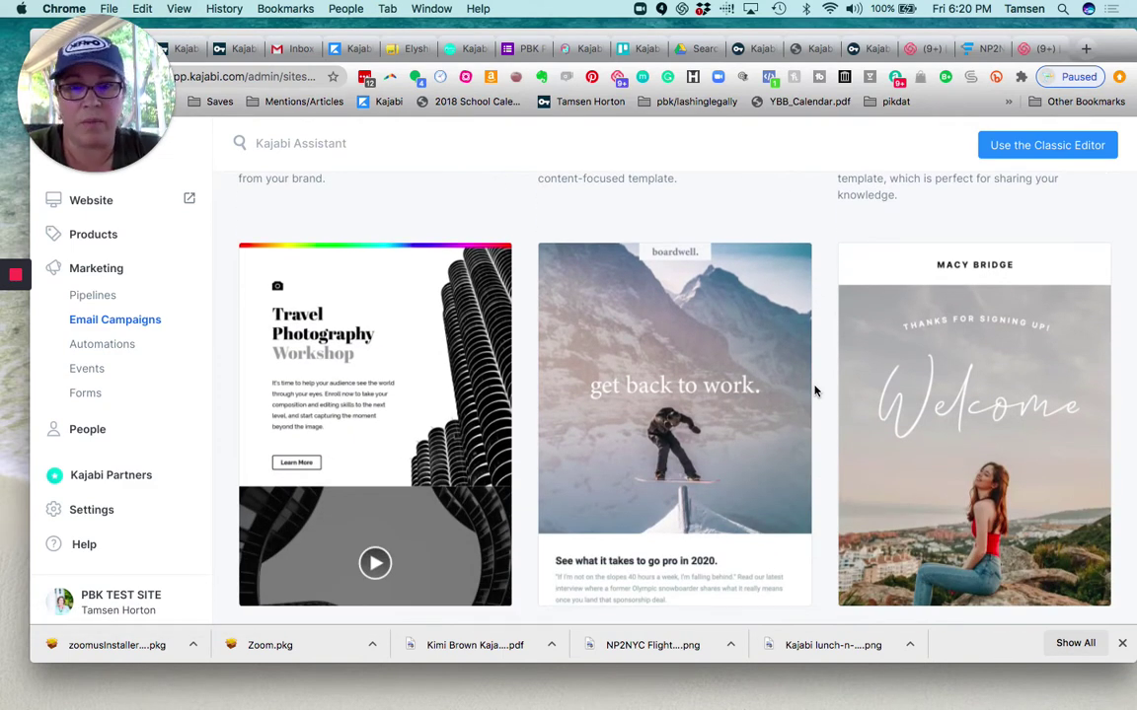
scroll(815, 391, down, 5)
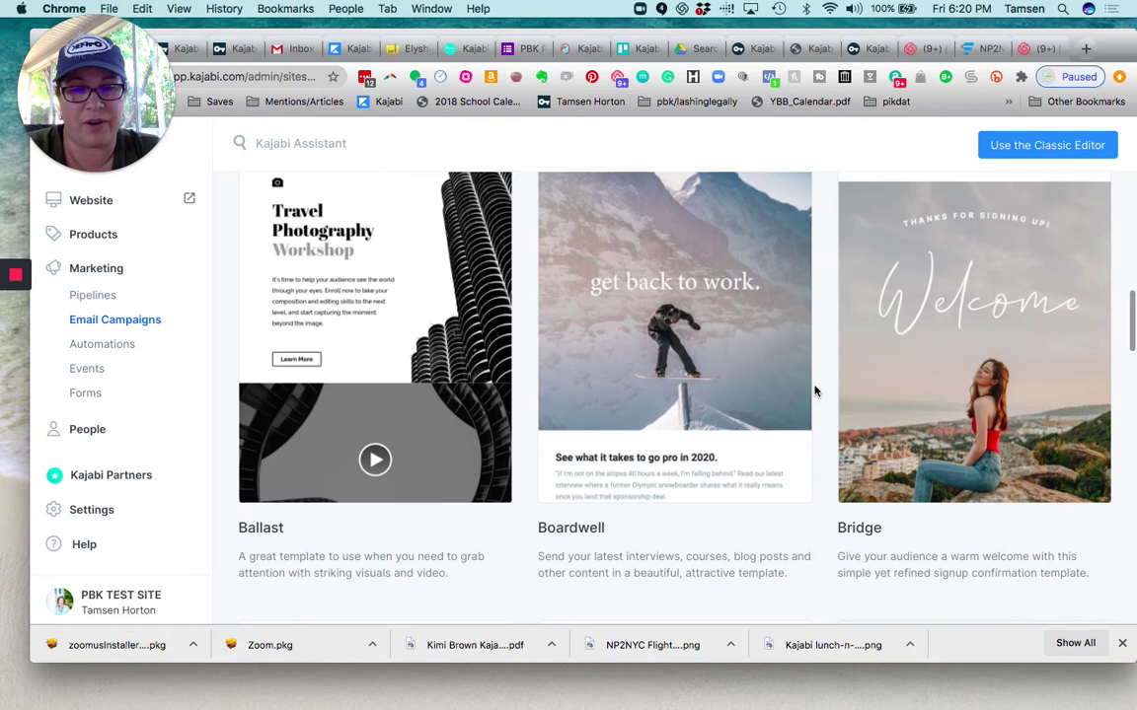
scroll(815, 391, down, 2)
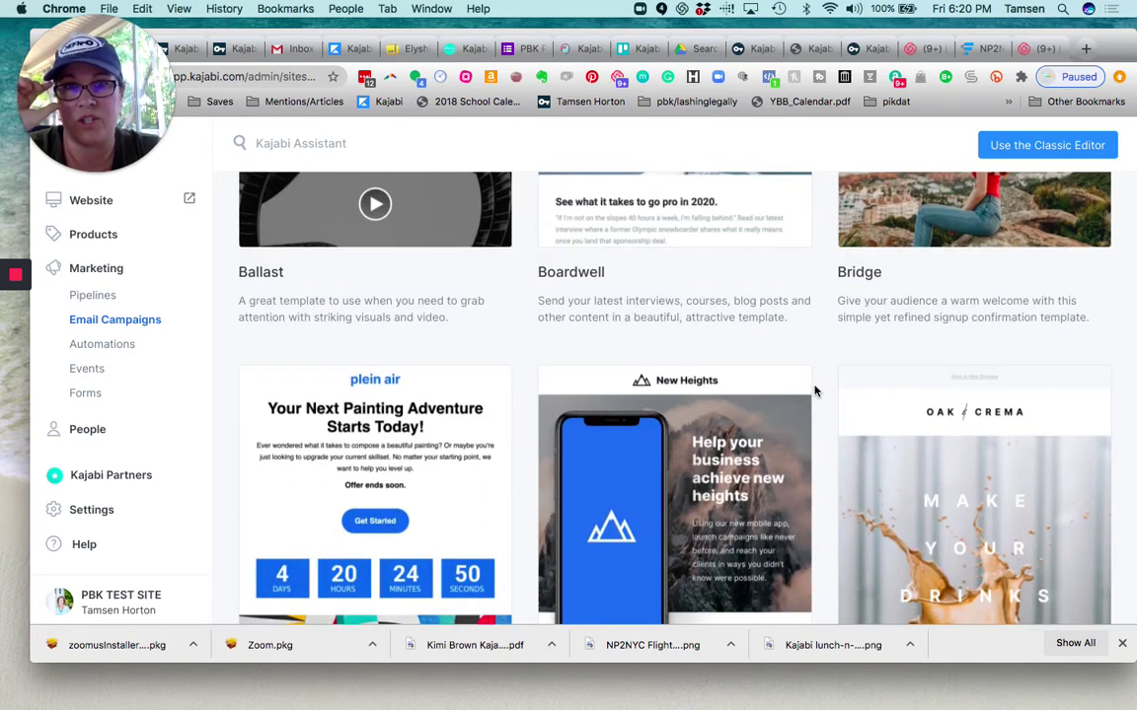
click(1046, 145)
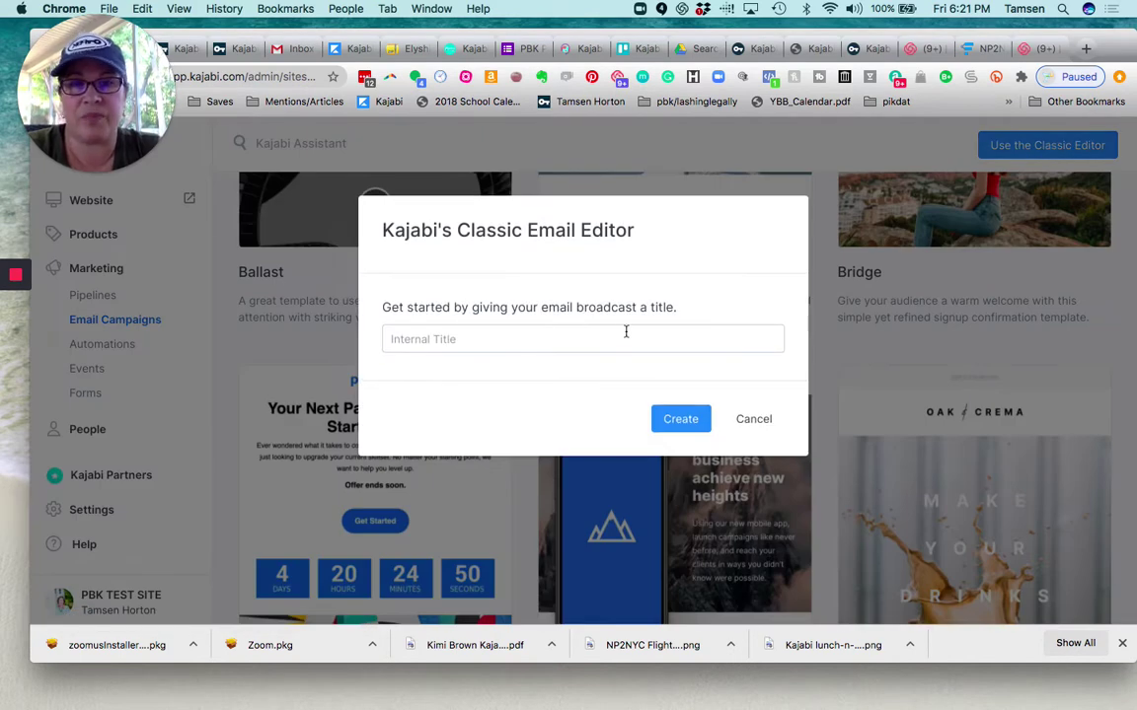
Title the broadcast 'CALL REMINDER SUNDAY 8:30' and create it
click(616, 338)
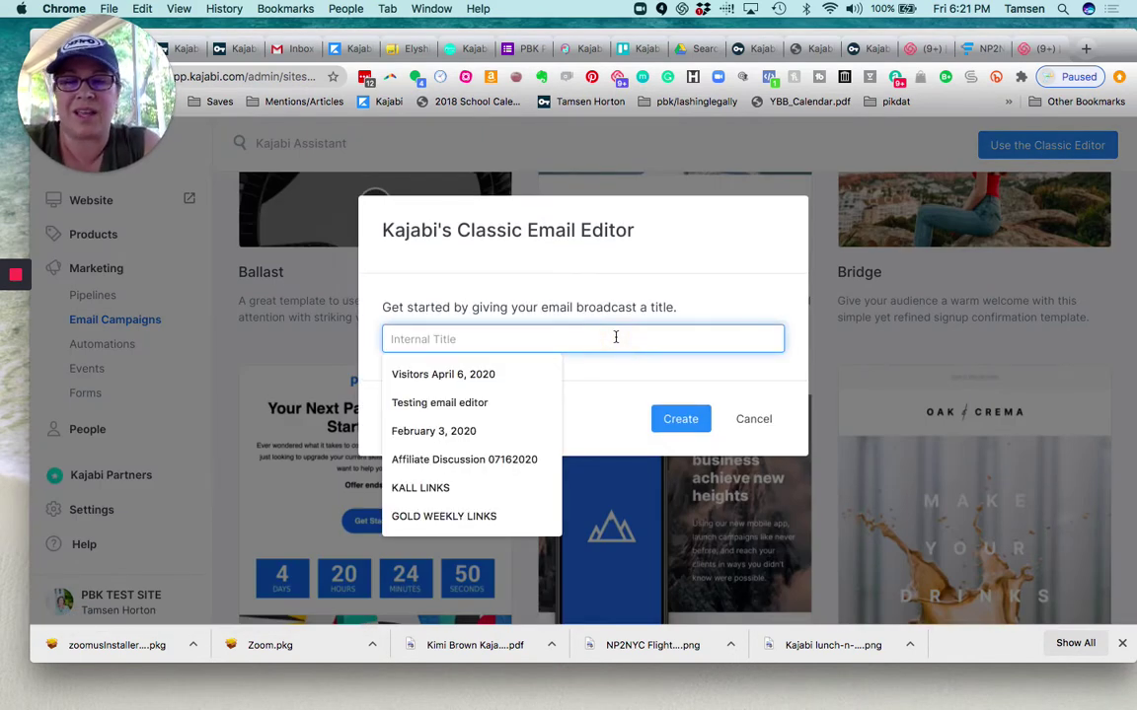
text(CALL)
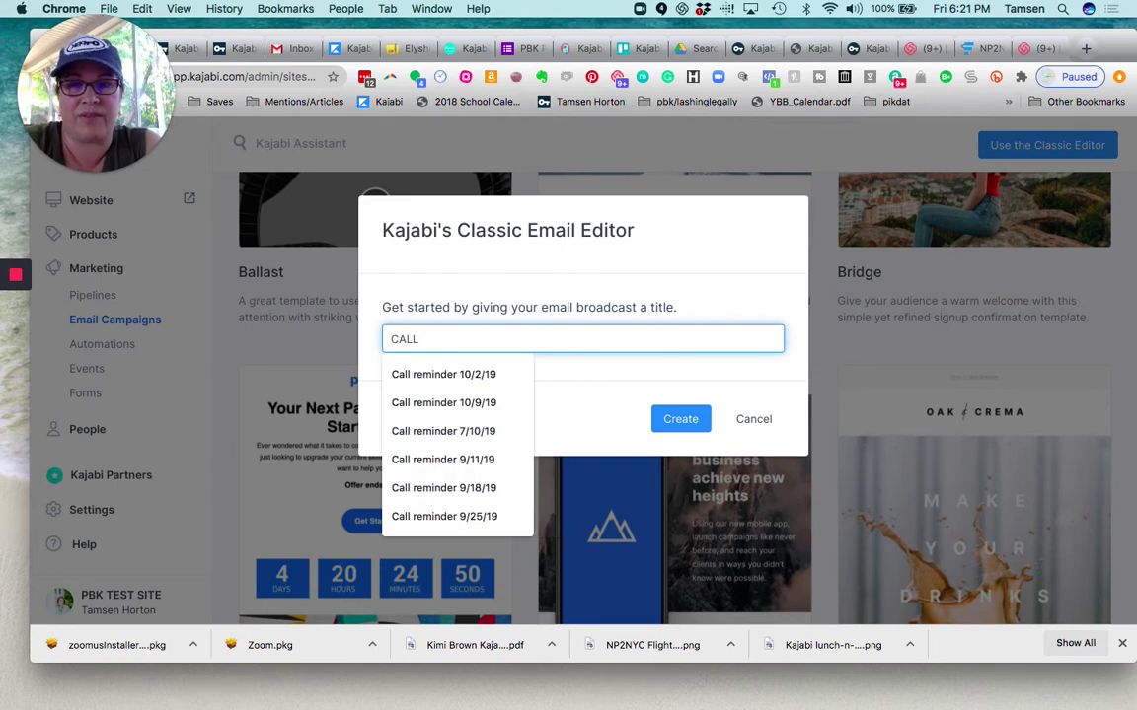
text( REMINDER )
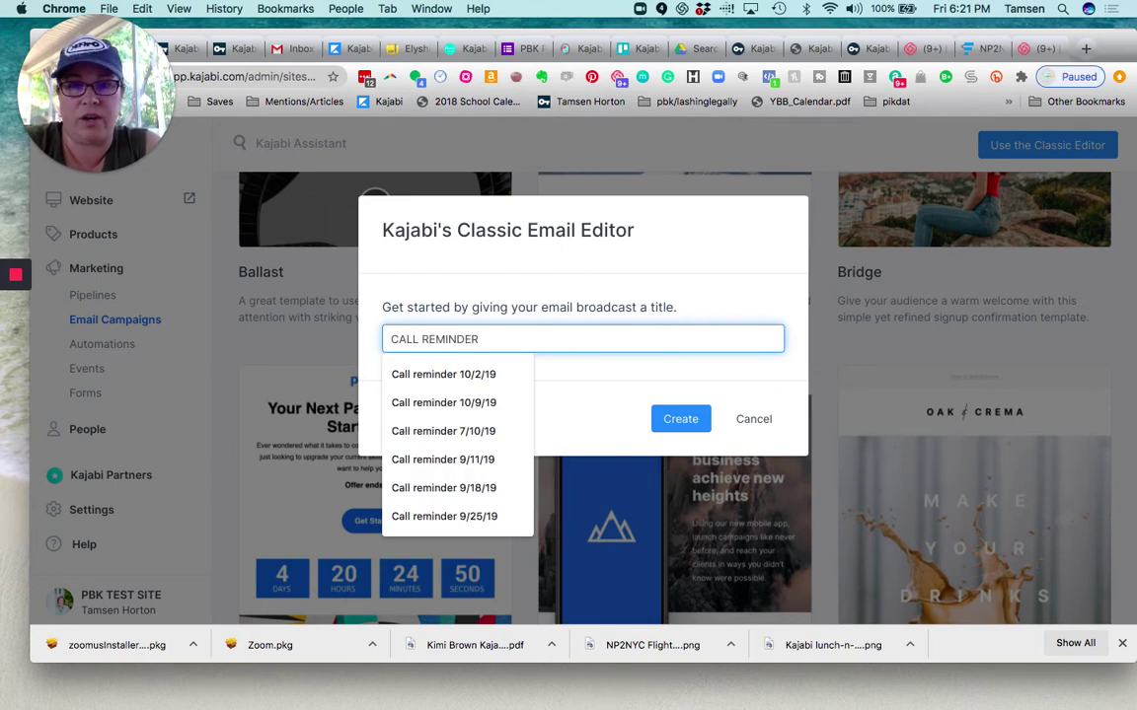
text(SUNDAY 8:30)
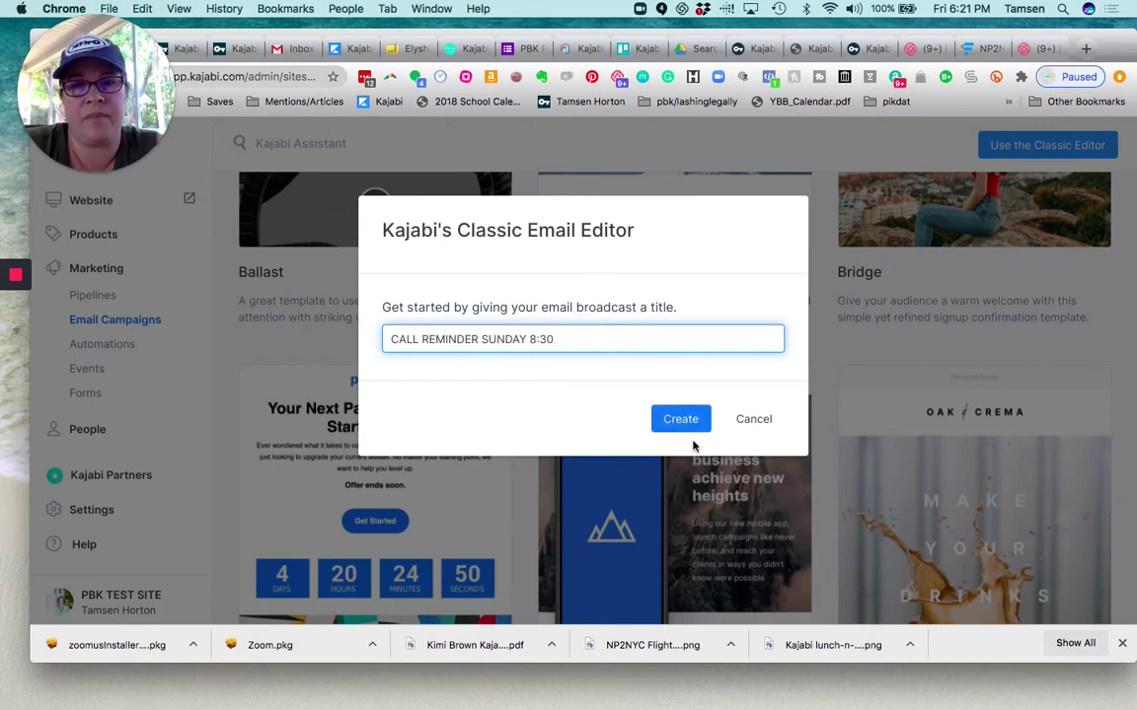
click(680, 418)
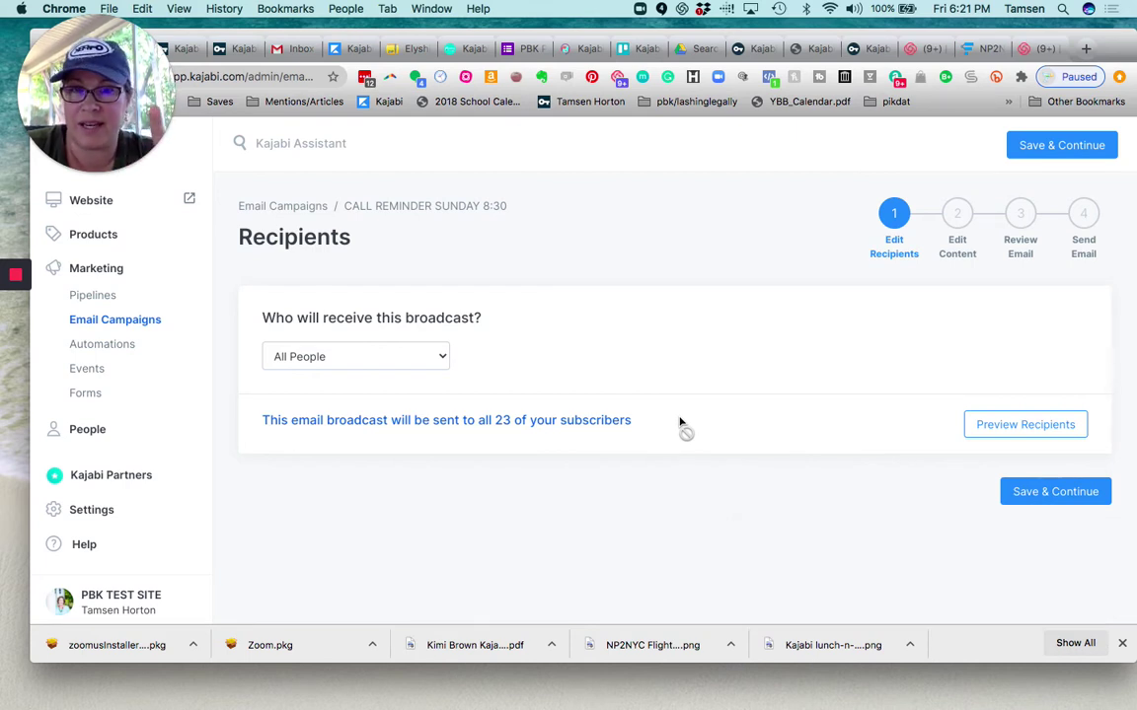
Target a Custom Segment of contacts who have the membership offer, found by searching 'MEMBER'
click(441, 357)
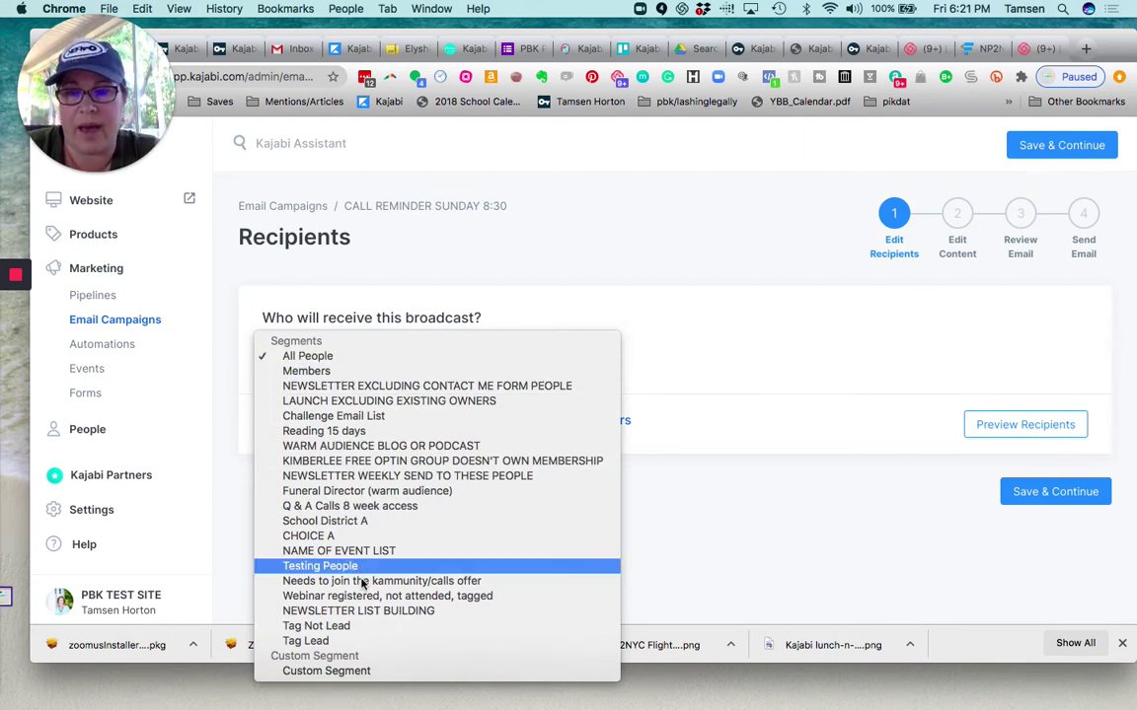
click(373, 671)
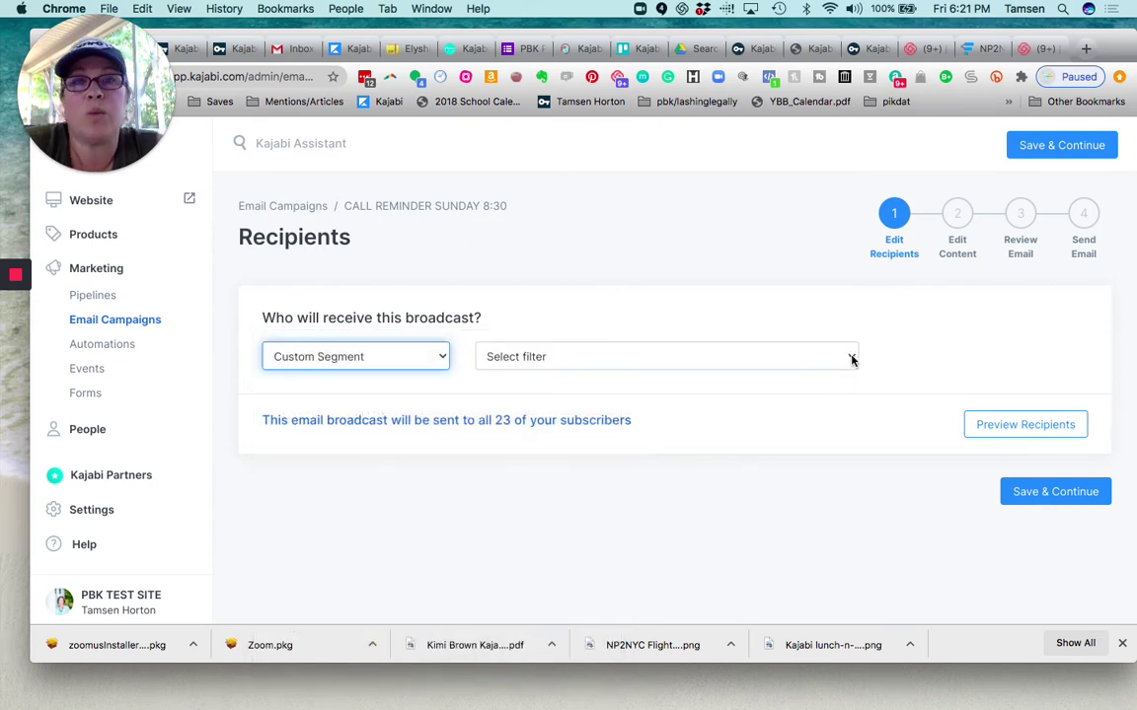
click(852, 359)
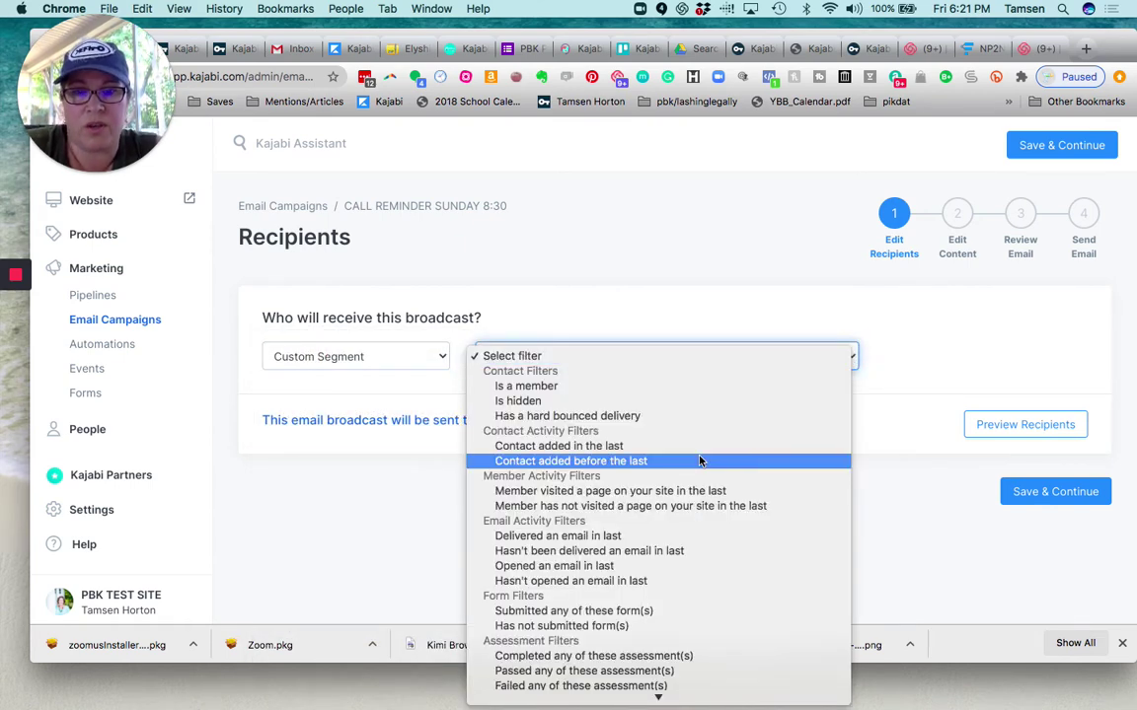
scroll(699, 461, down, 5)
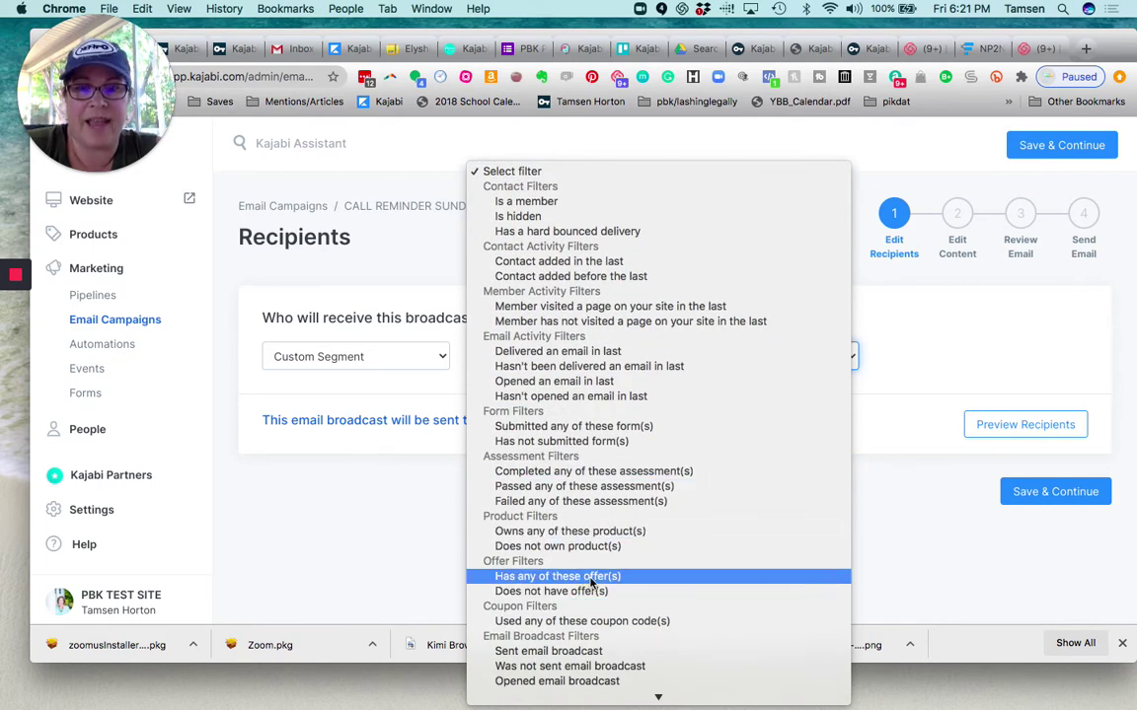
click(588, 576)
click(888, 357)
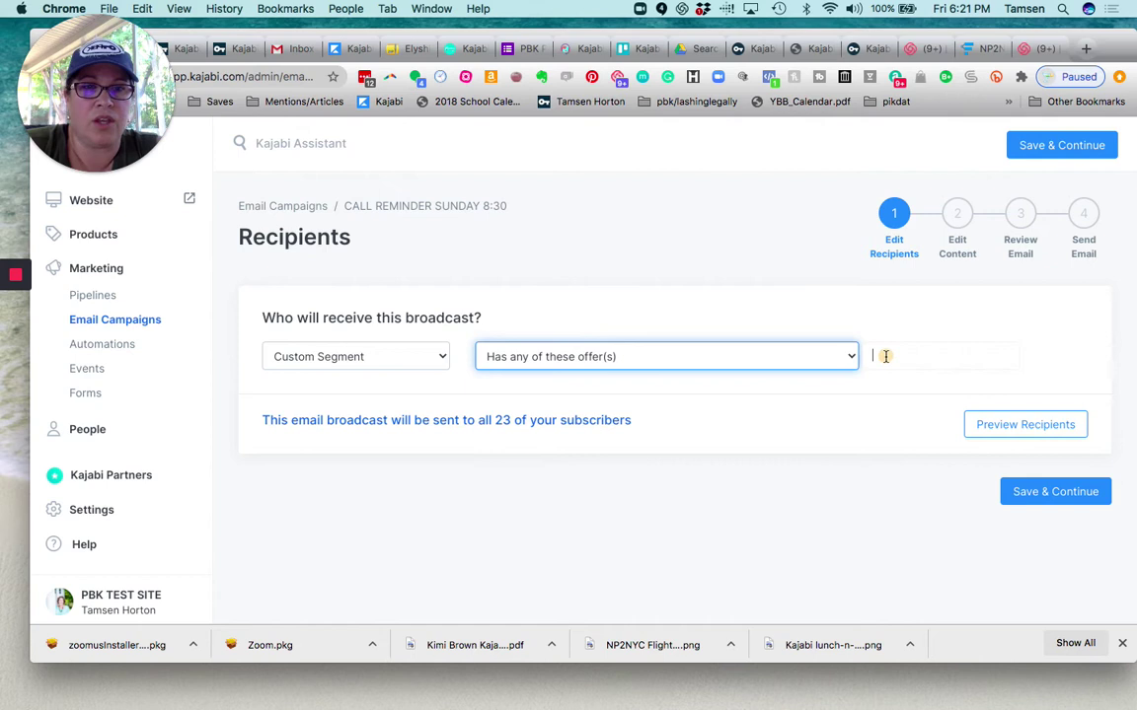
text(MEMBRER)
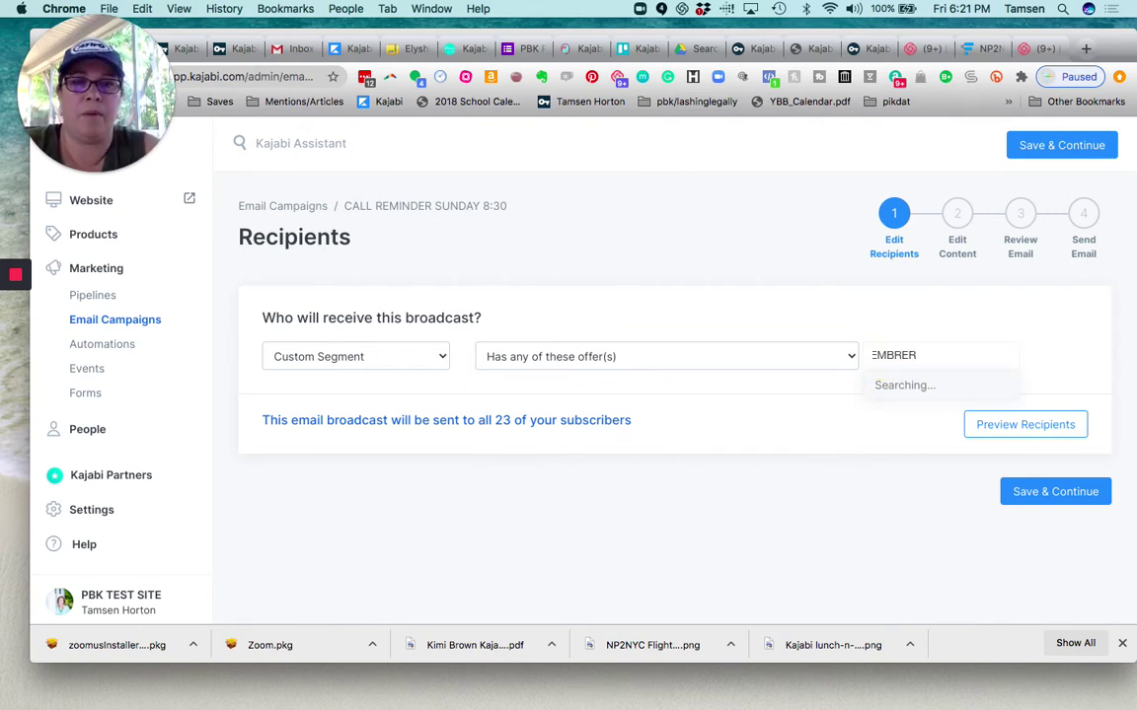
key(BackSpace)
key(BackSpace)
key(BackSpace)
key(BackSpace)
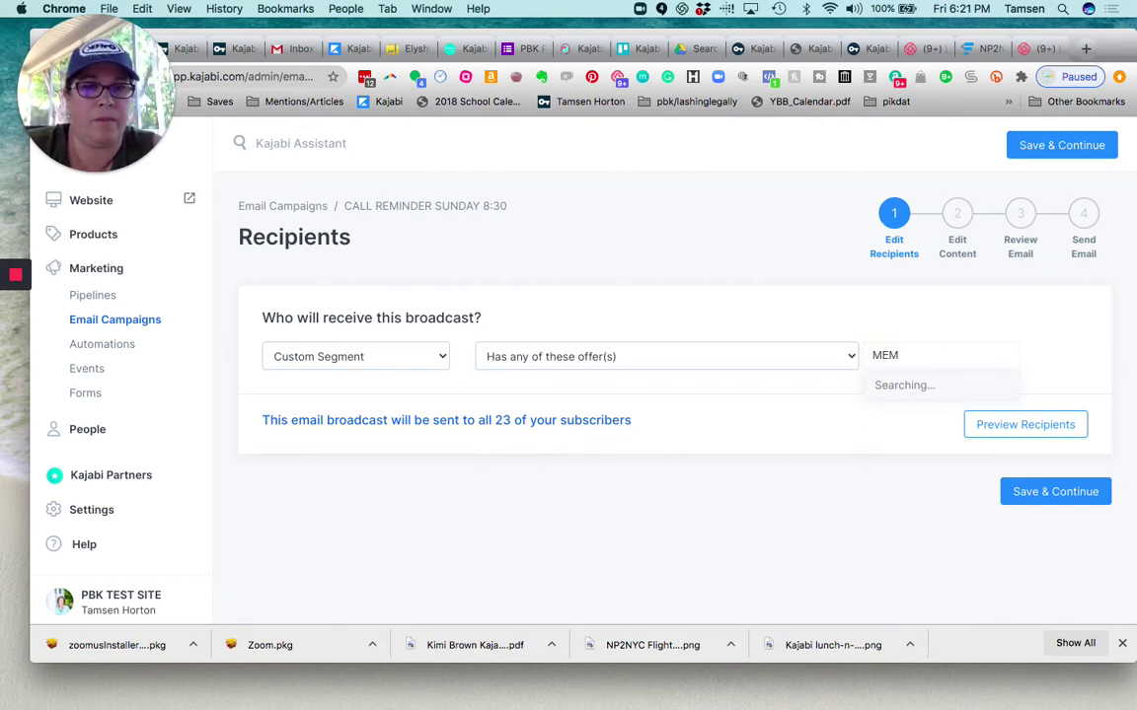
text(BER)
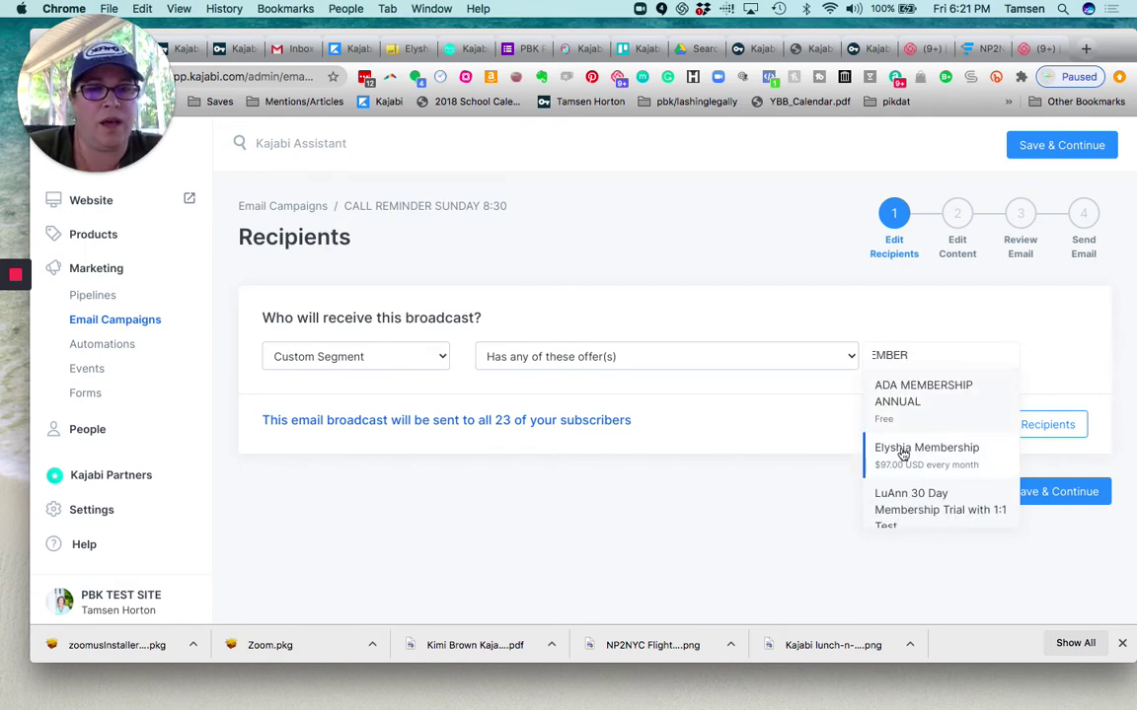
click(902, 453)
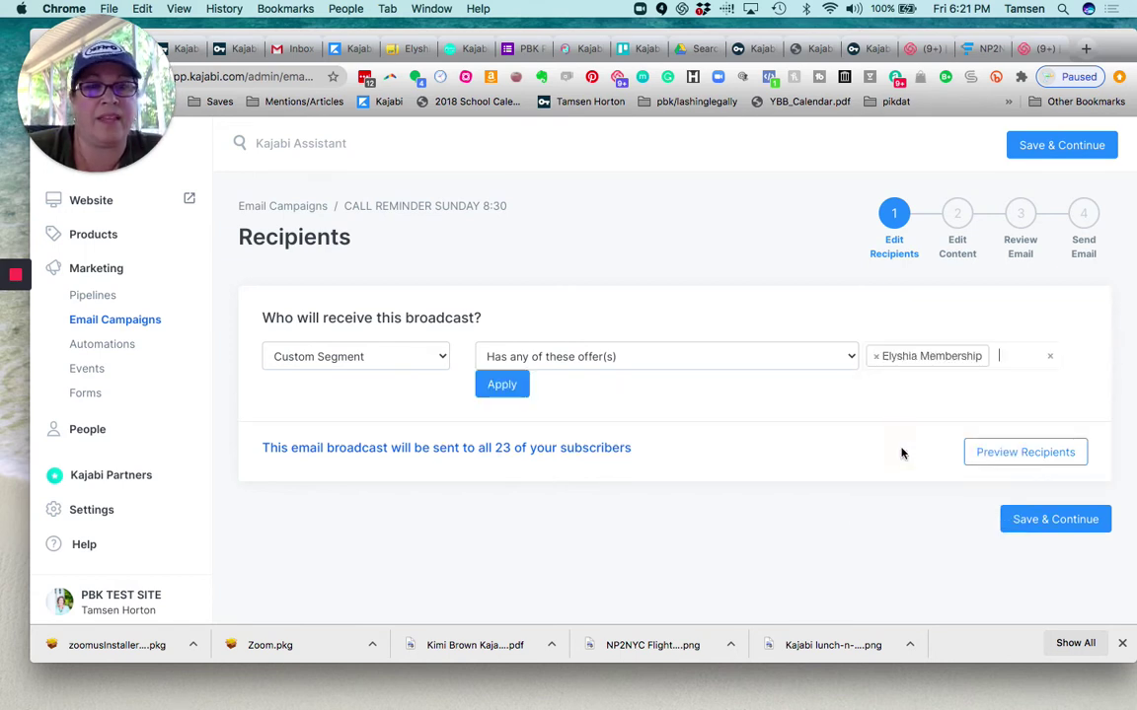
click(501, 386)
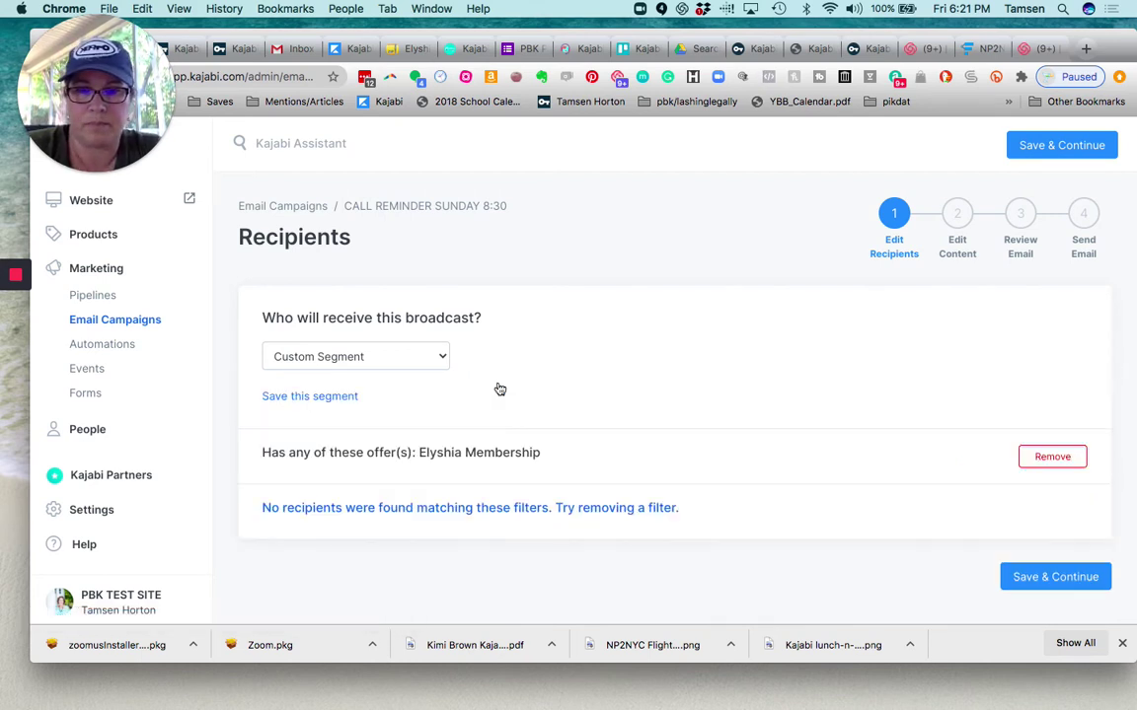
click(1034, 585)
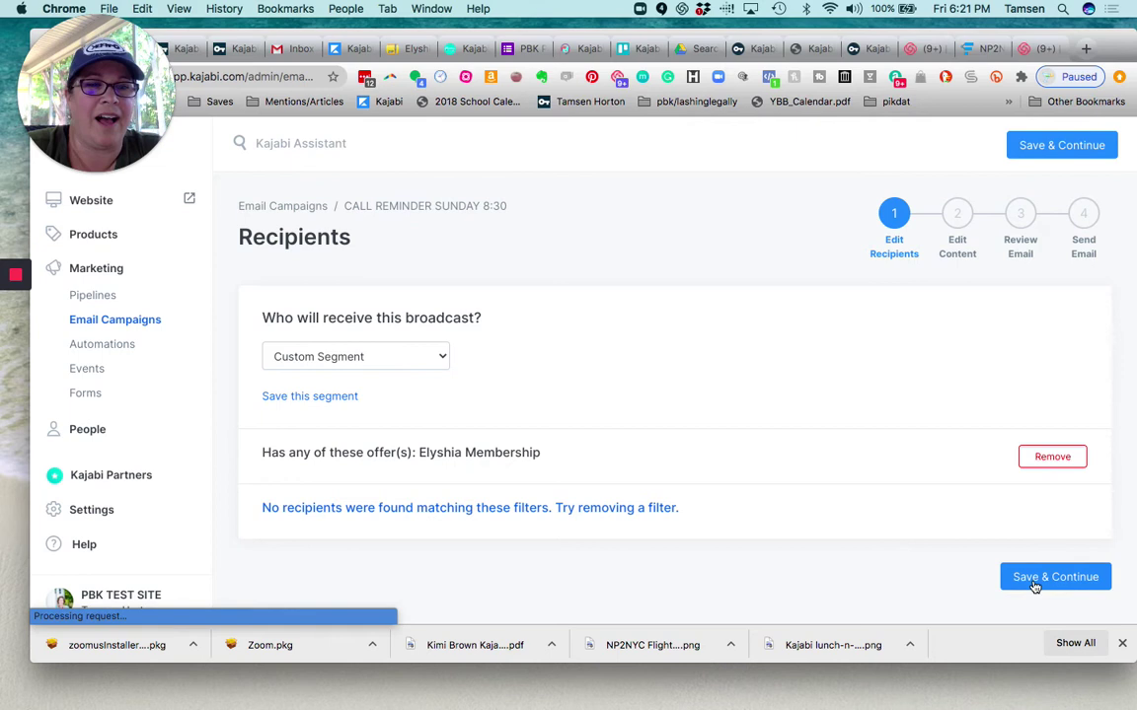
Set the email subject to 'TEMPLATE CALL REMINDER'
click(1034, 582)
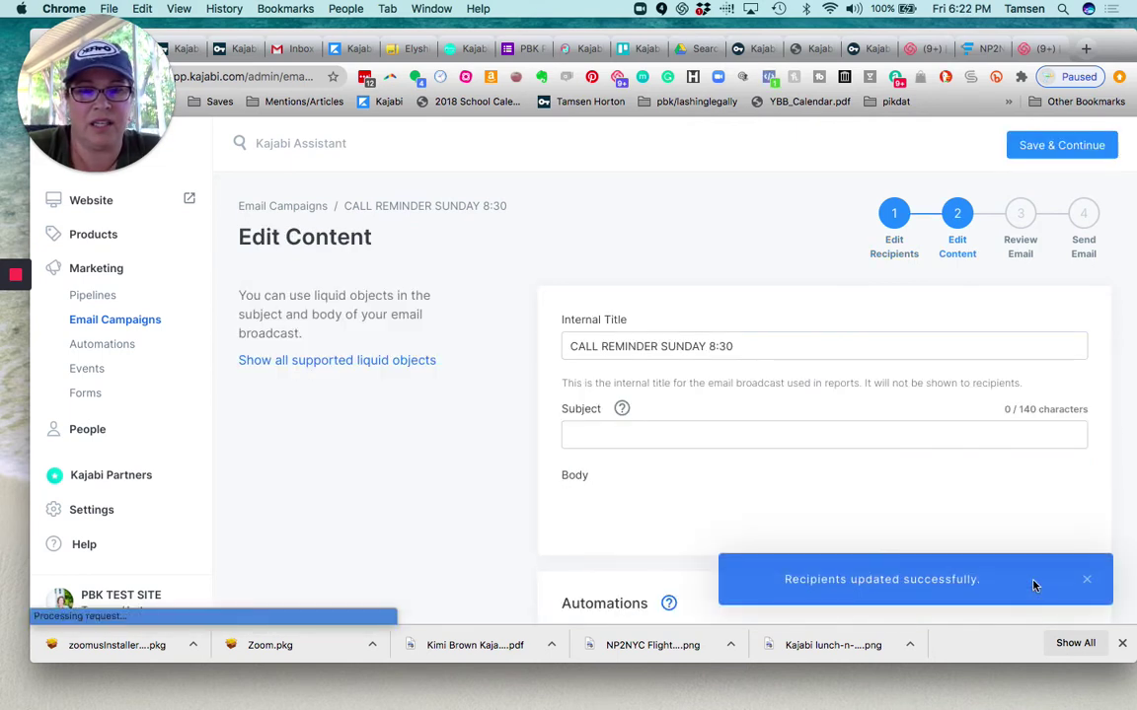
click(613, 436)
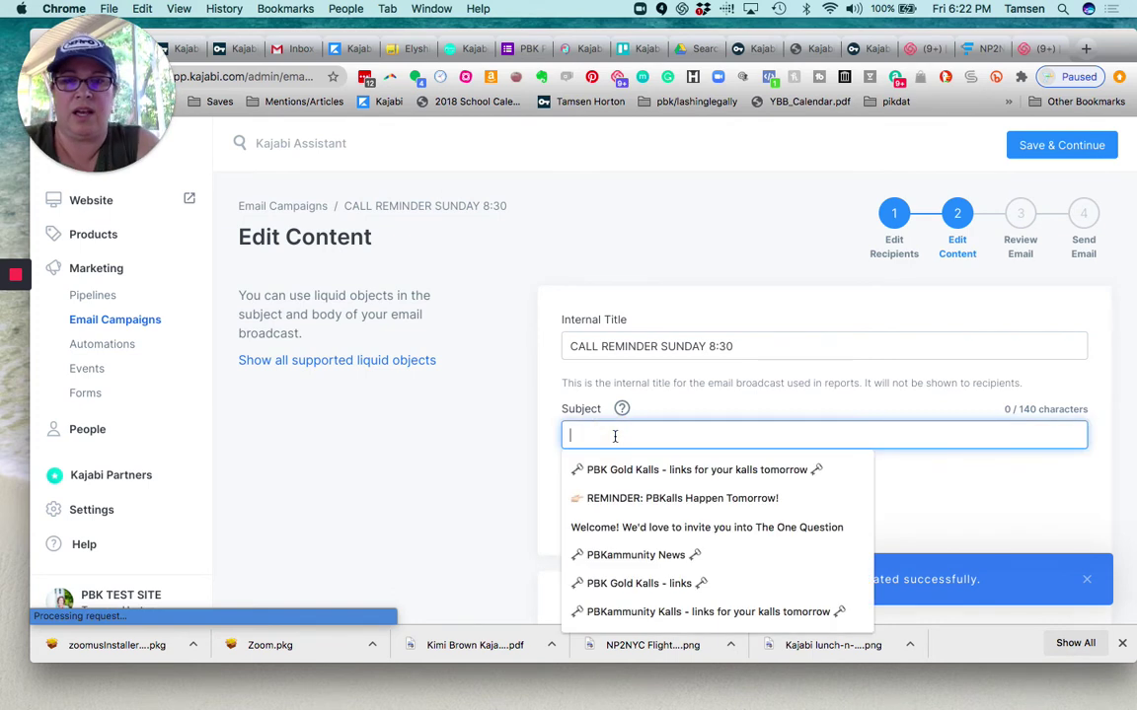
text(TEMPLATE )
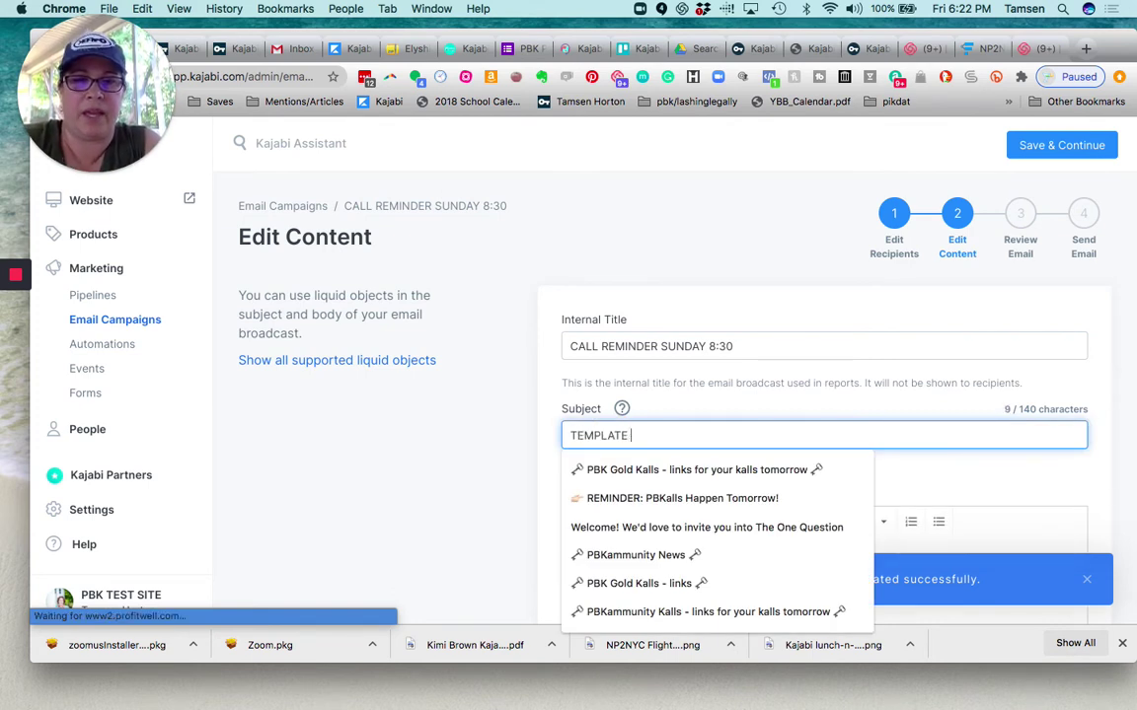
text(CALL REMINDER)
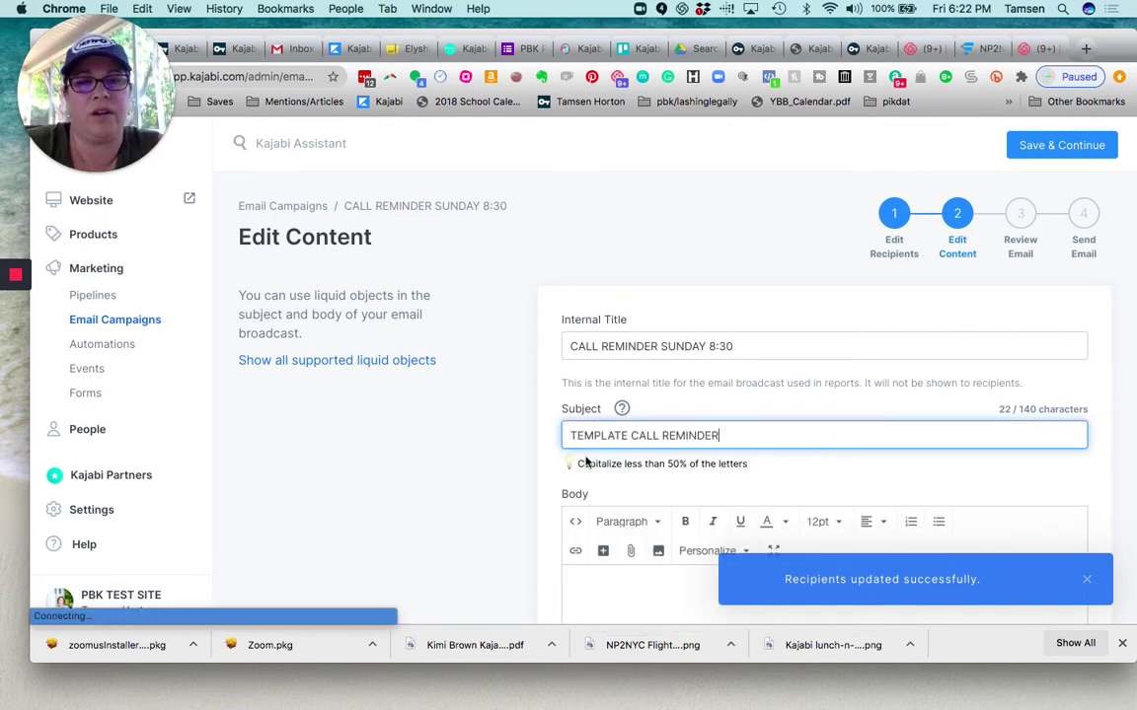
Begin the body with a First Name greeting, then 'Here is the Zoom link for our call at 8:30 PM EDT'
scroll(586, 462, down, 2)
click(604, 441)
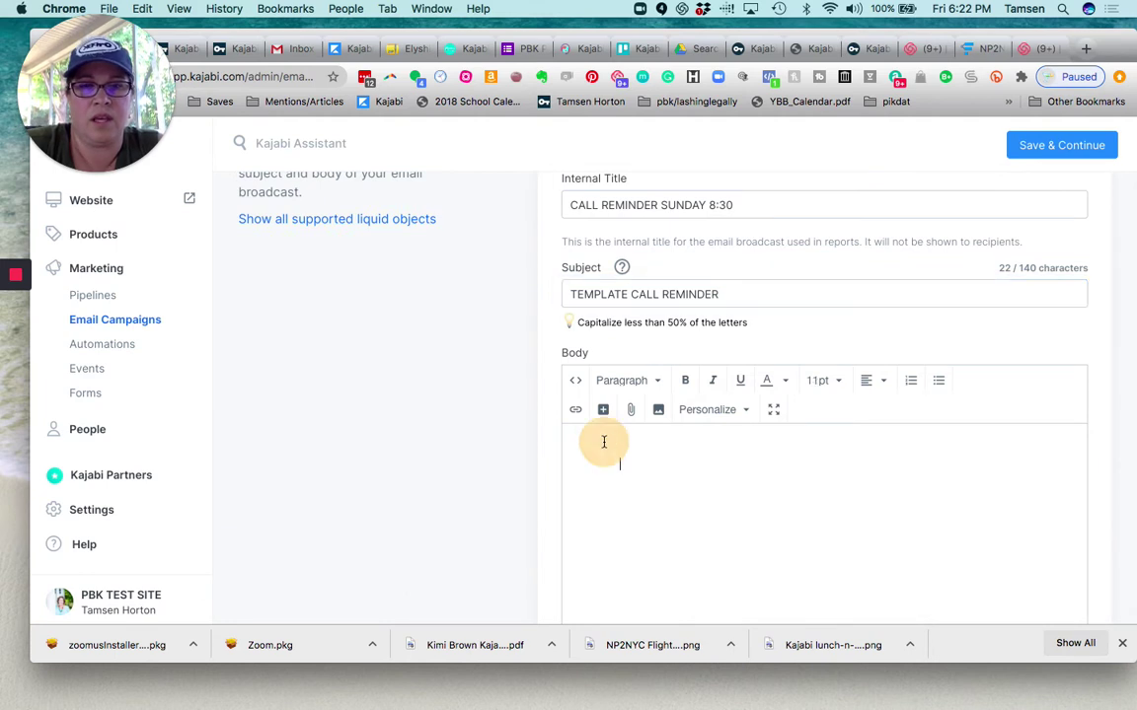
click(738, 416)
click(723, 325)
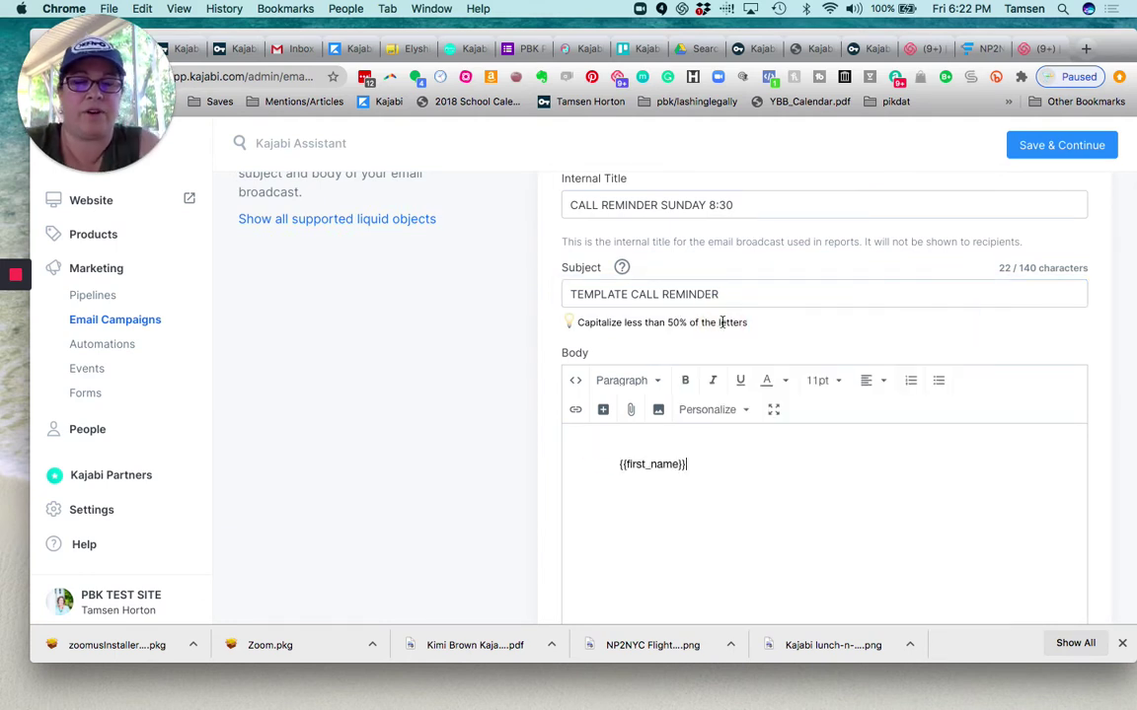
text(,)
key(Return)
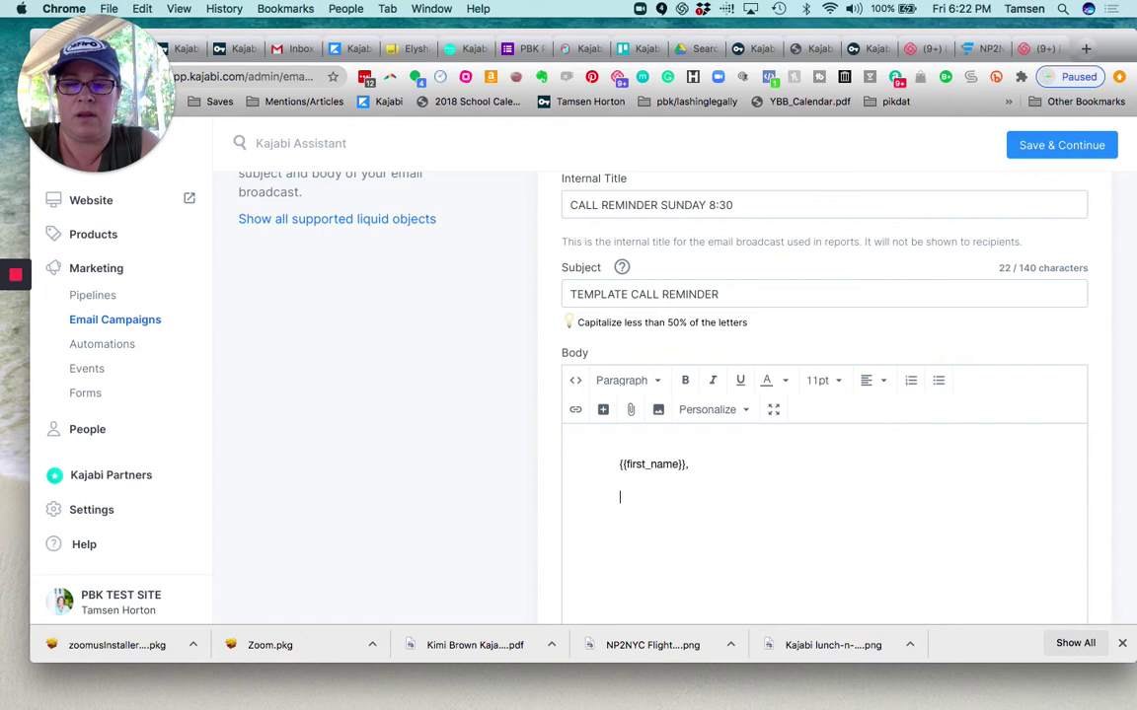
text(Here is )
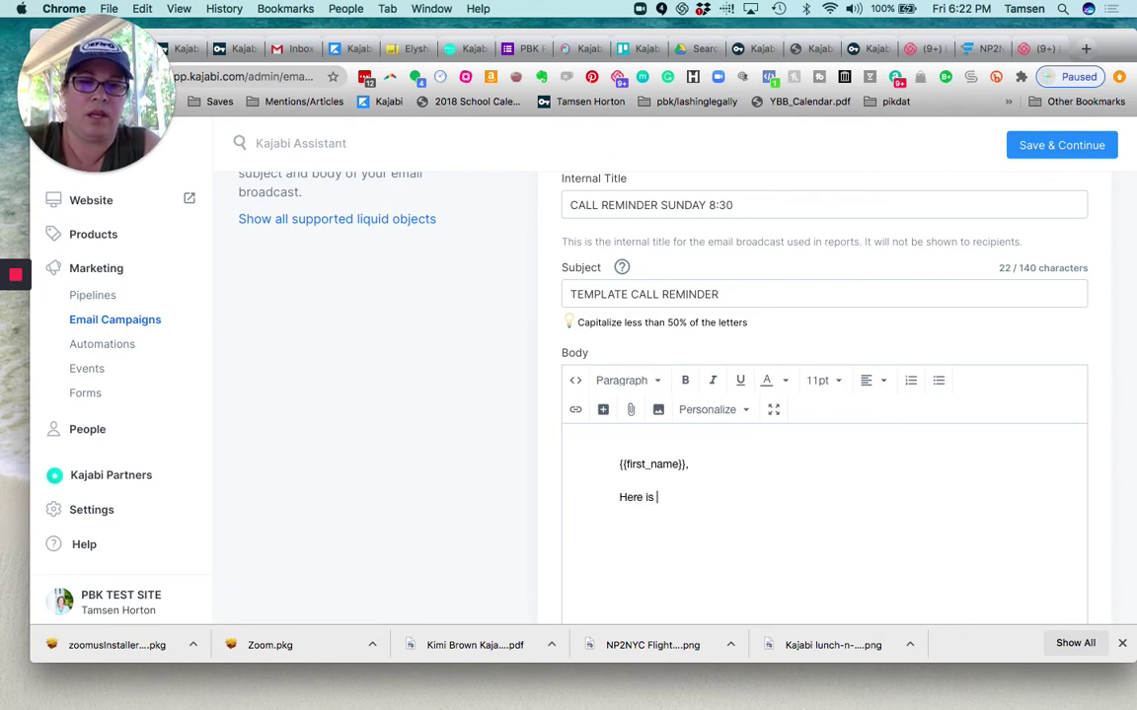
text(the Zoom link for)
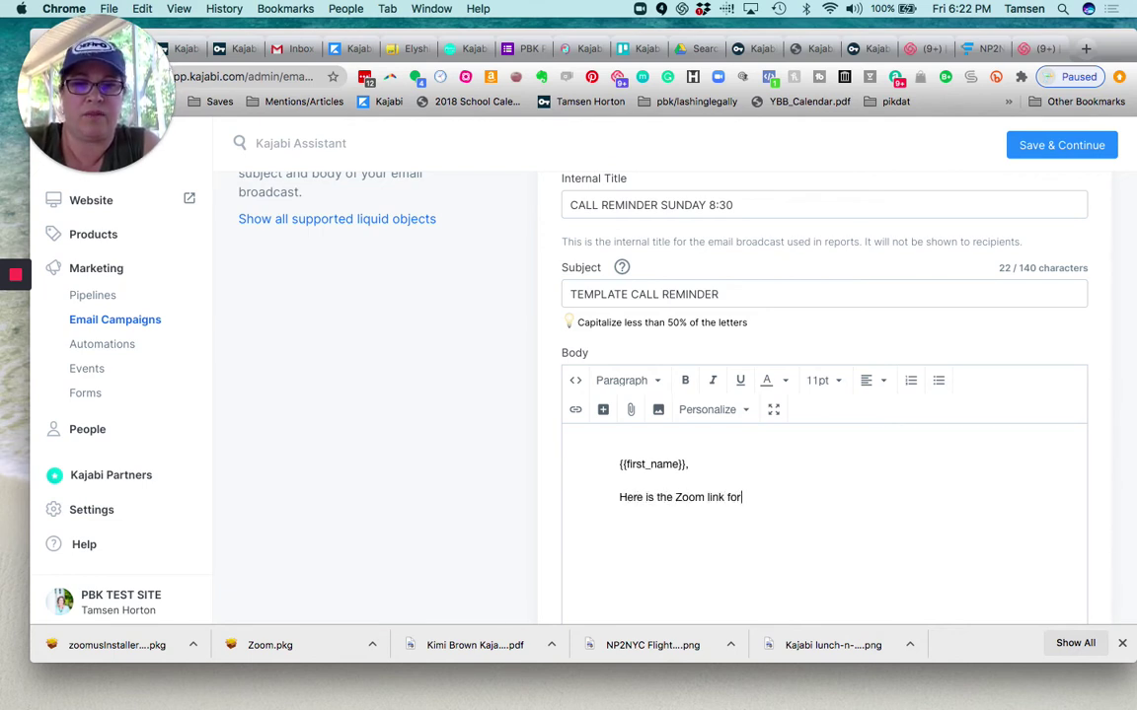
text( our call at )
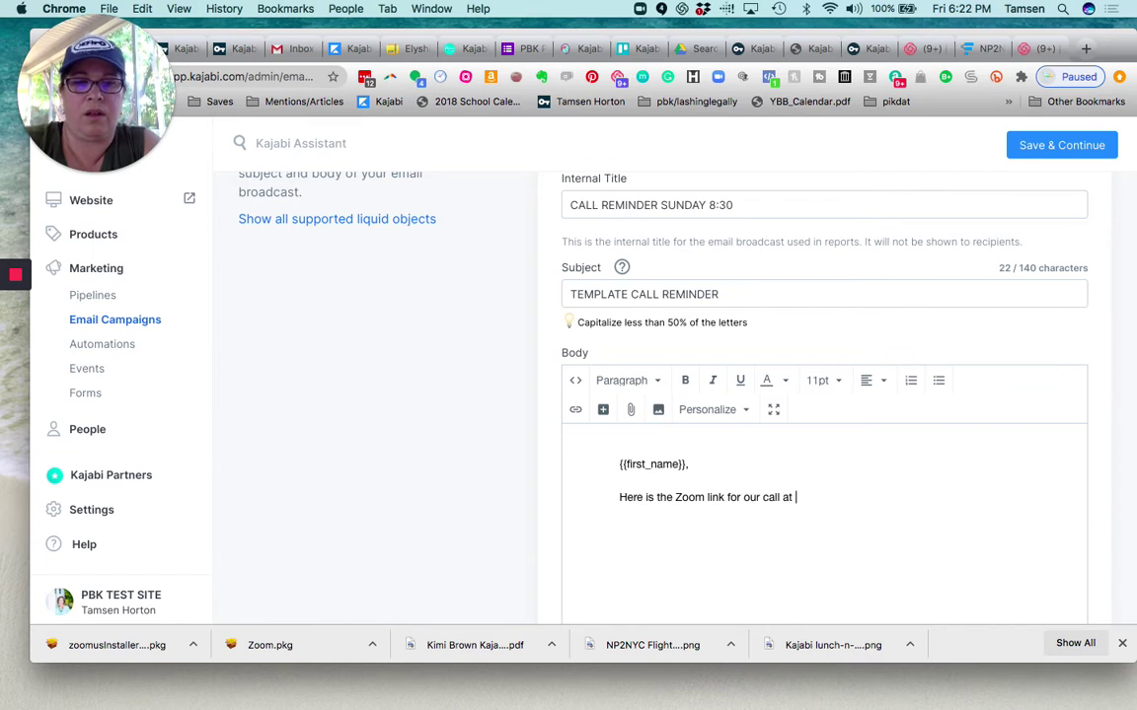
text(8:)
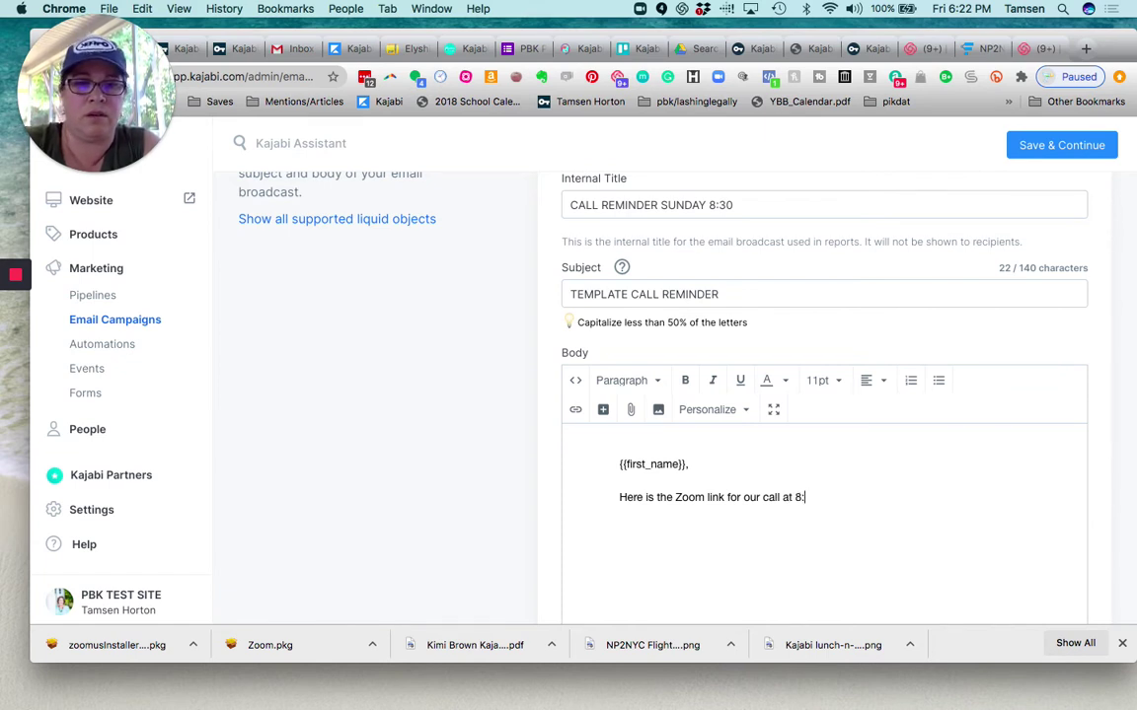
text(30 PM EDT)
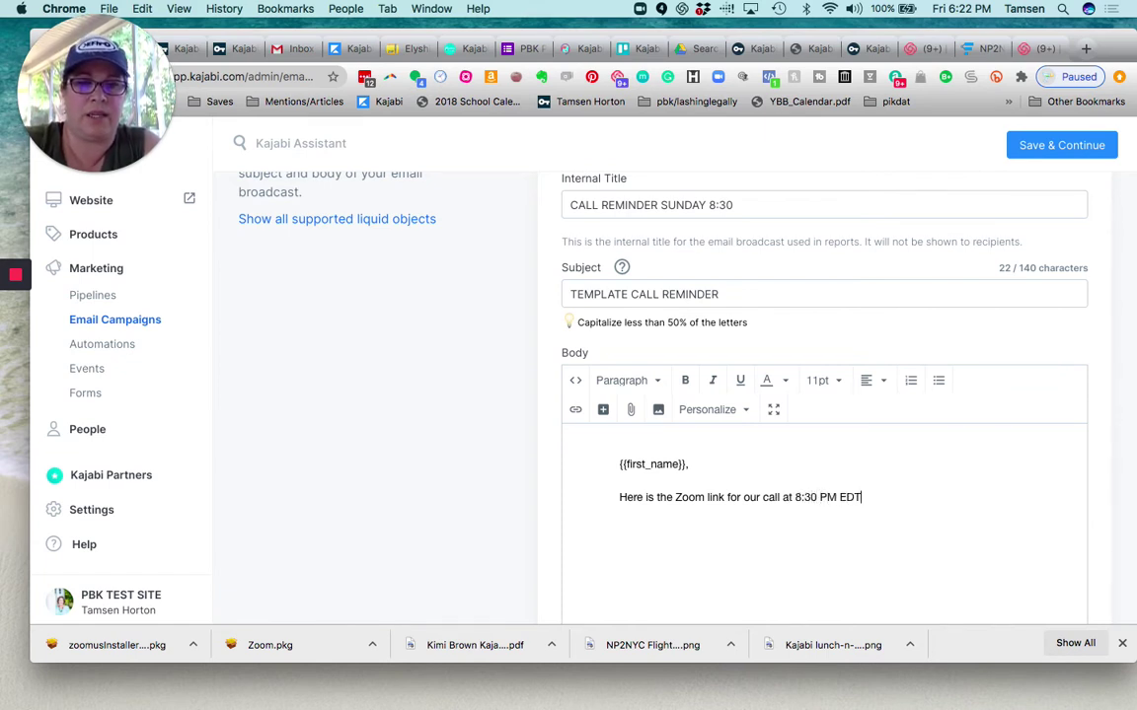
click(603, 410)
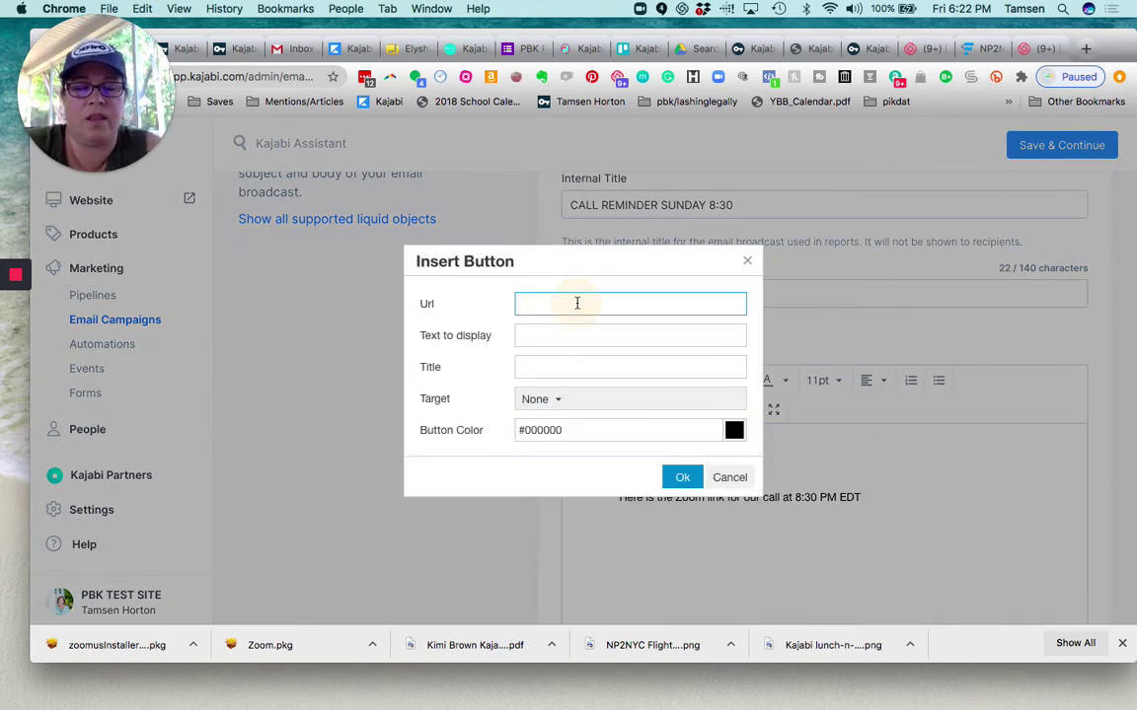
text(https)
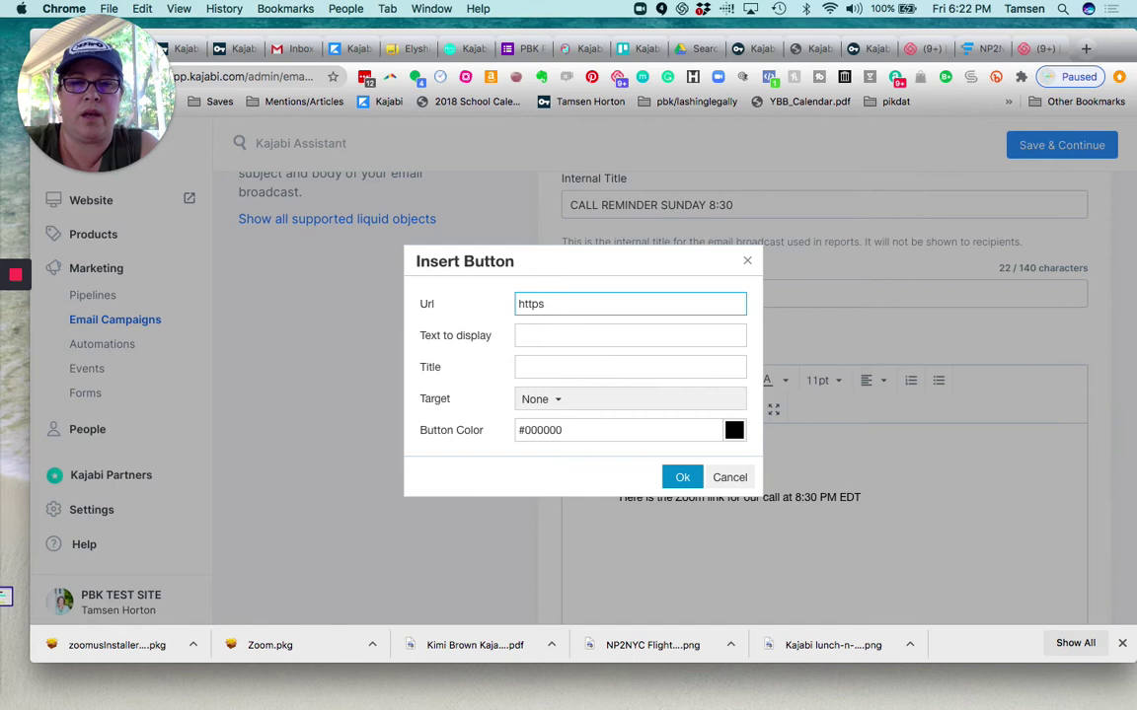
text(://www)
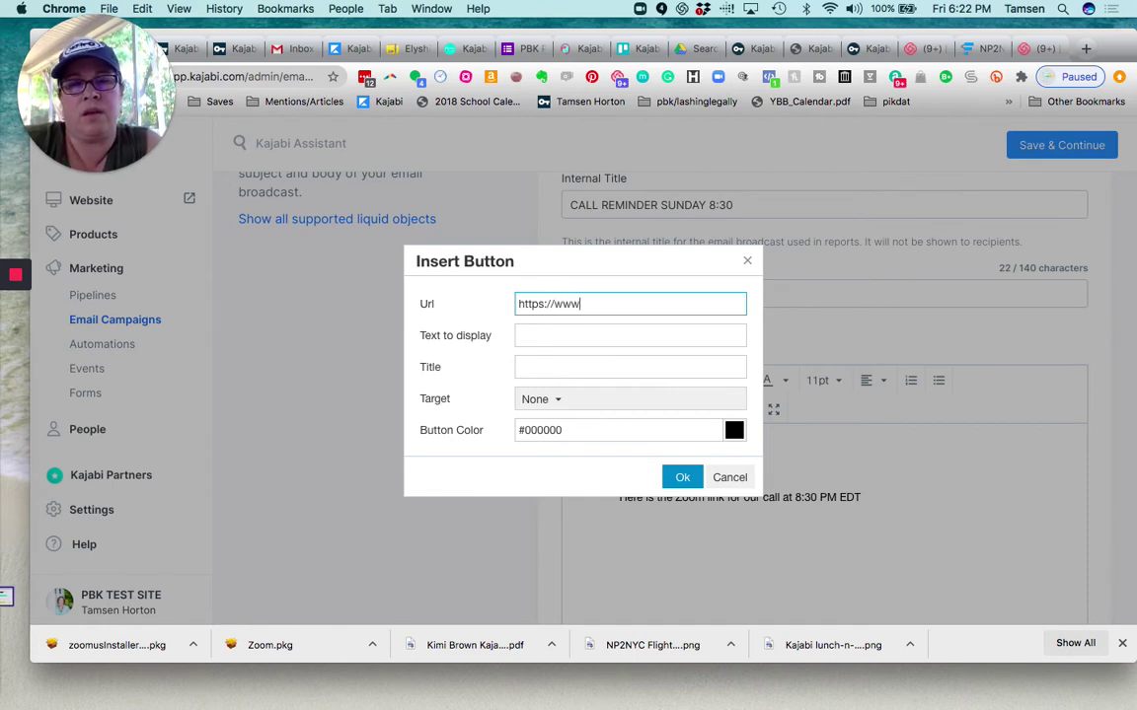
text(.zoom.us)
click(572, 336)
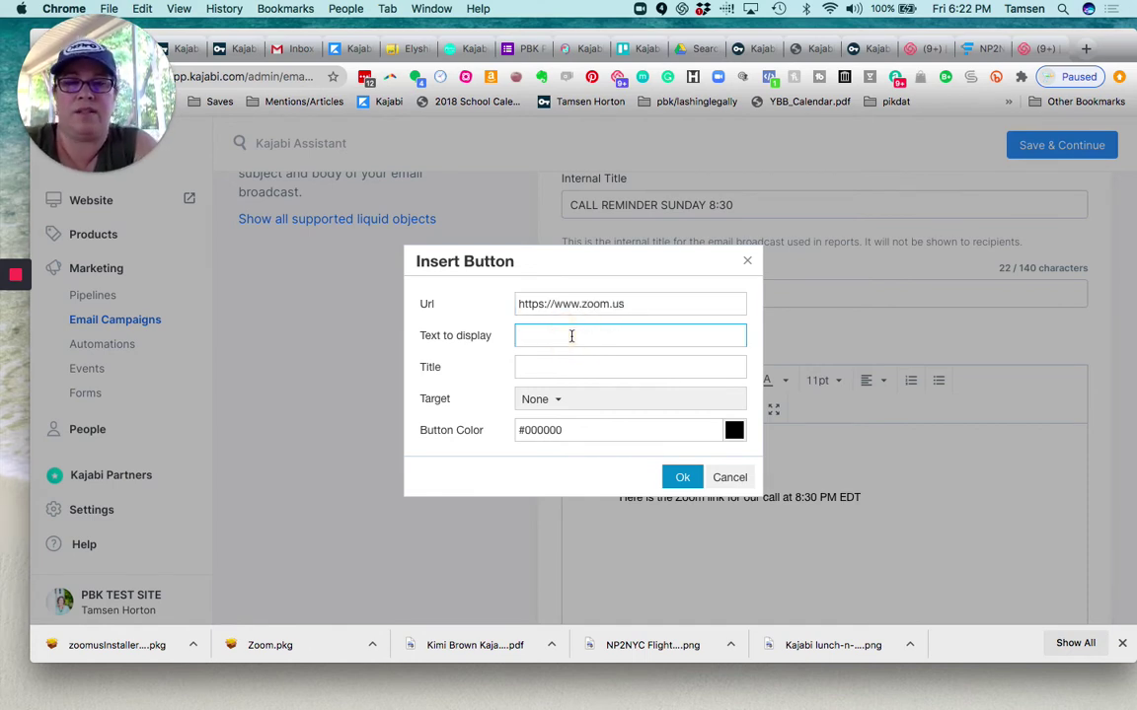
text(Click here to lo)
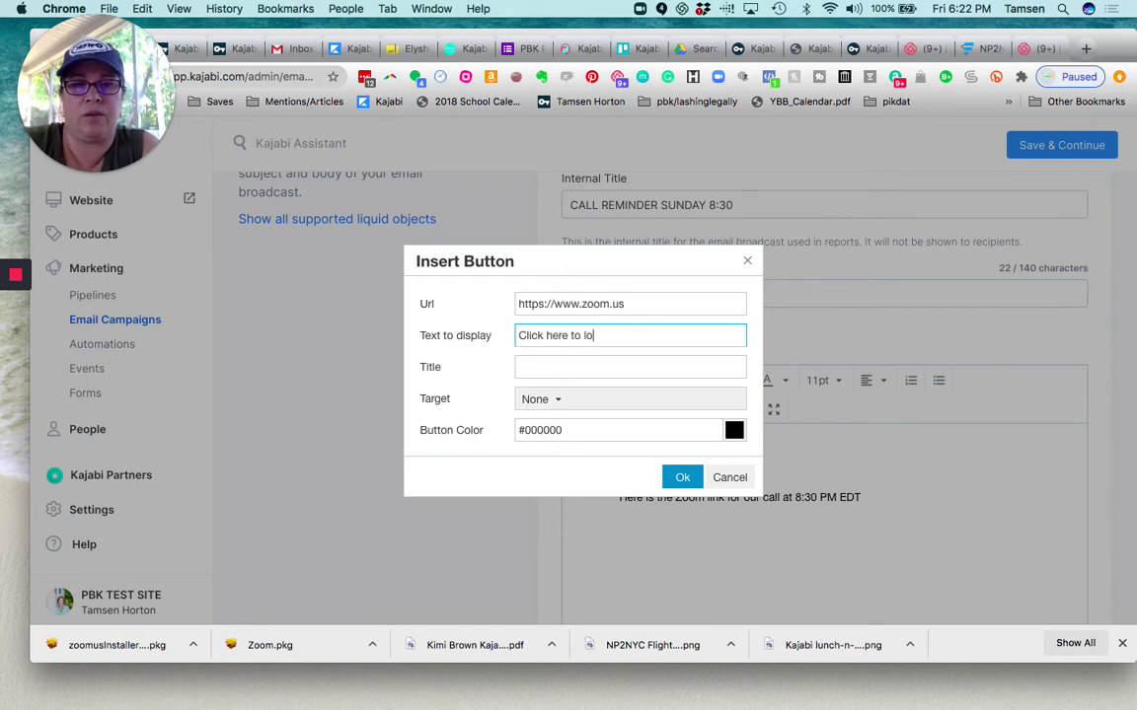
text(gin to call)
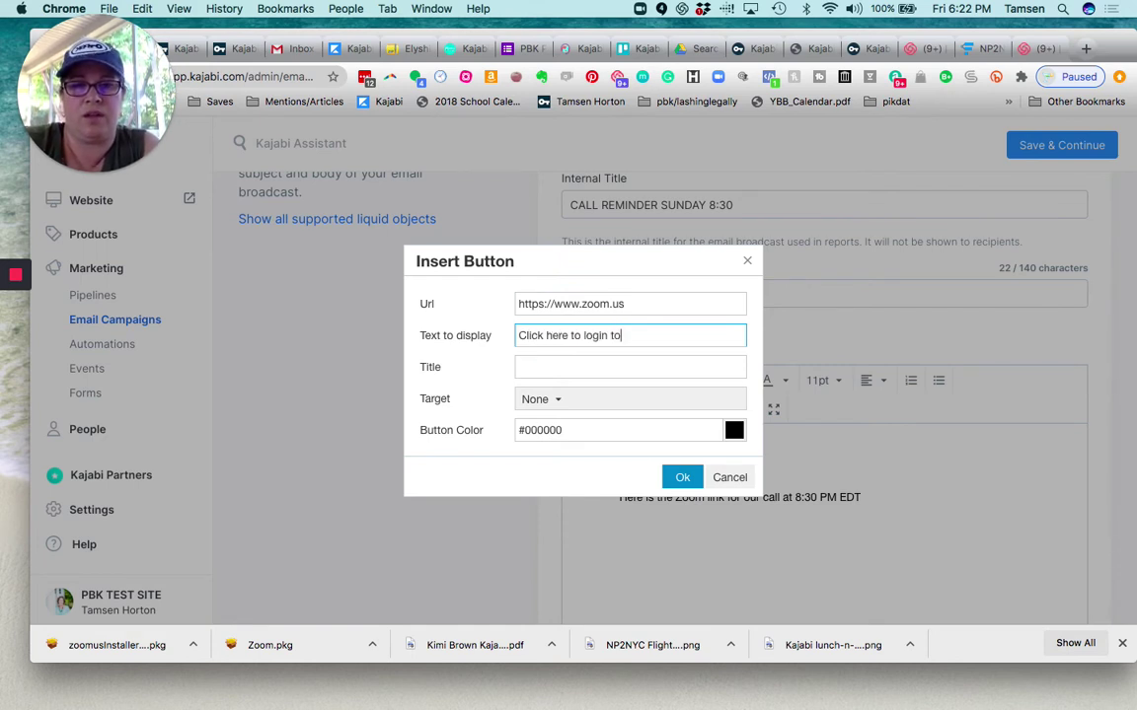
click(564, 397)
click(569, 459)
double_click(570, 431)
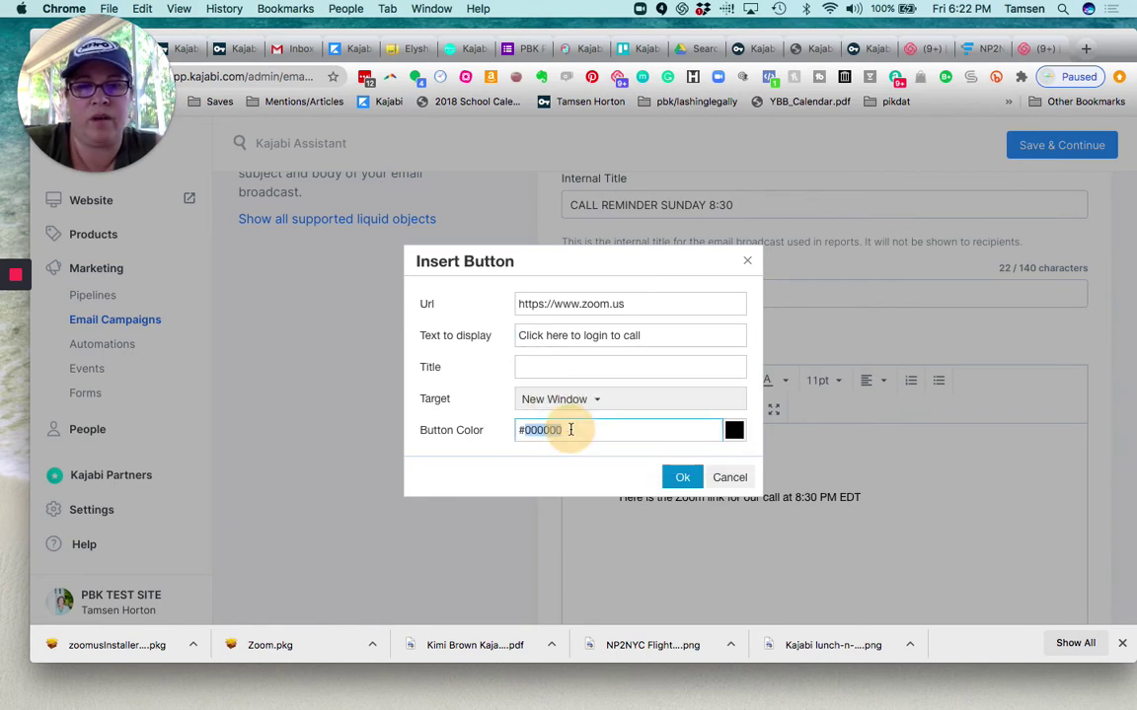
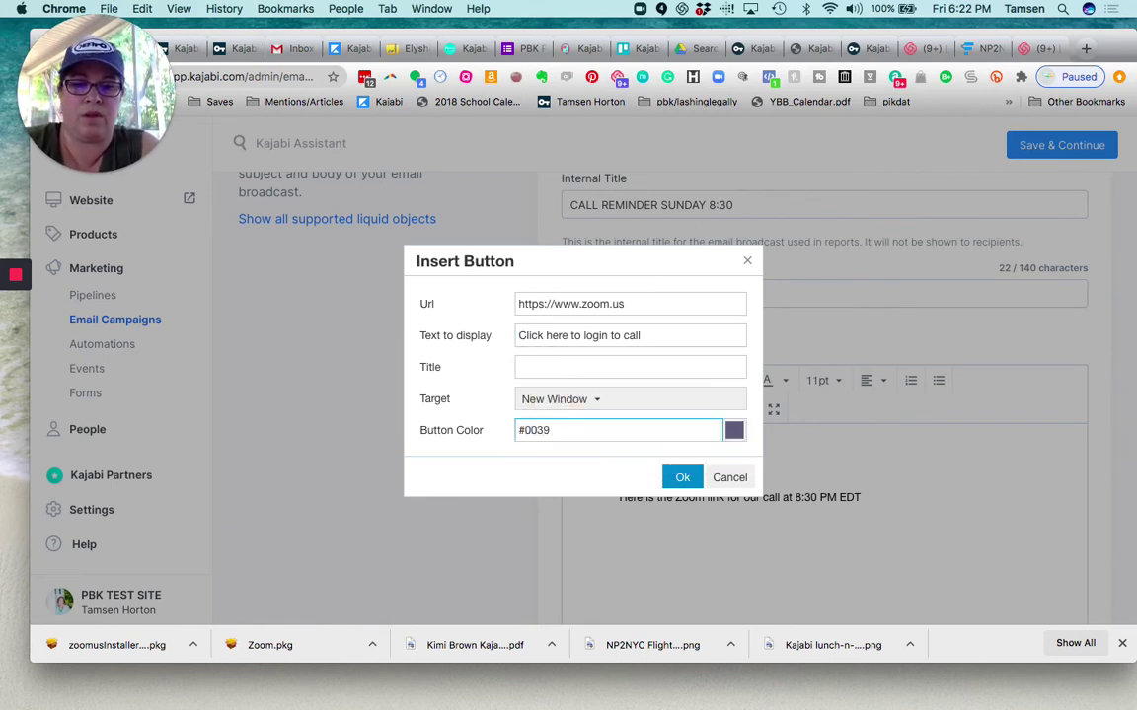
click(682, 480)
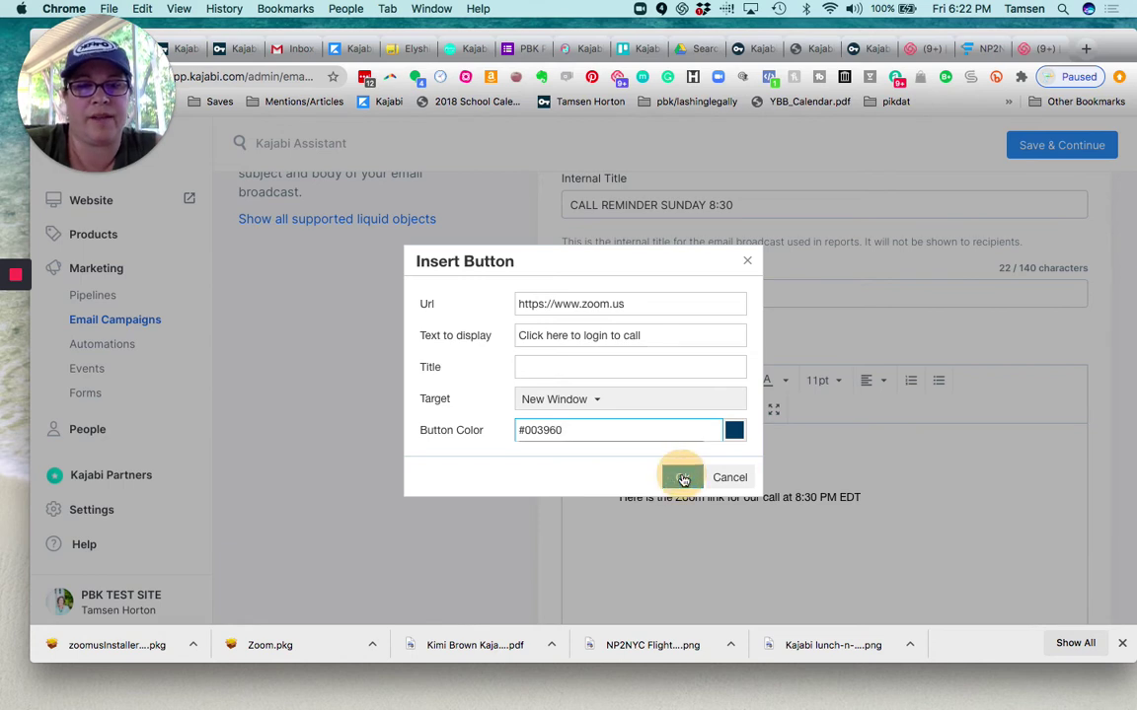
Add the sign-off 'Looking forward to seeing you!' followed by 'Name'
click(819, 542)
key(Return)
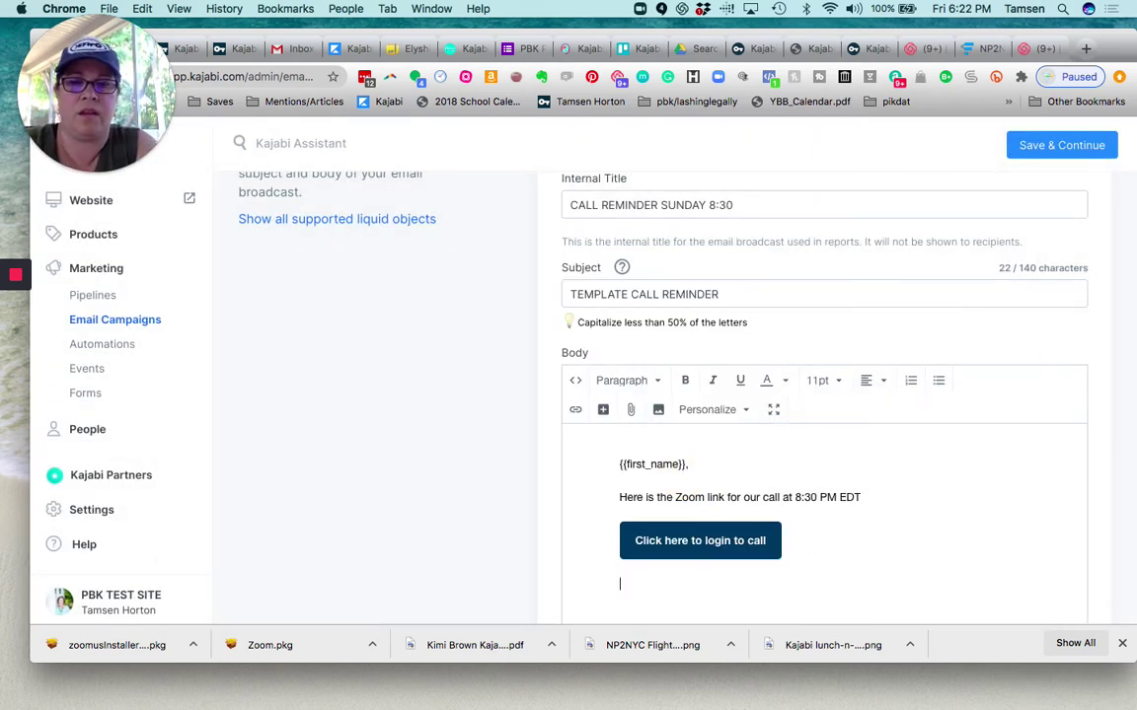
text(Looking forward t)
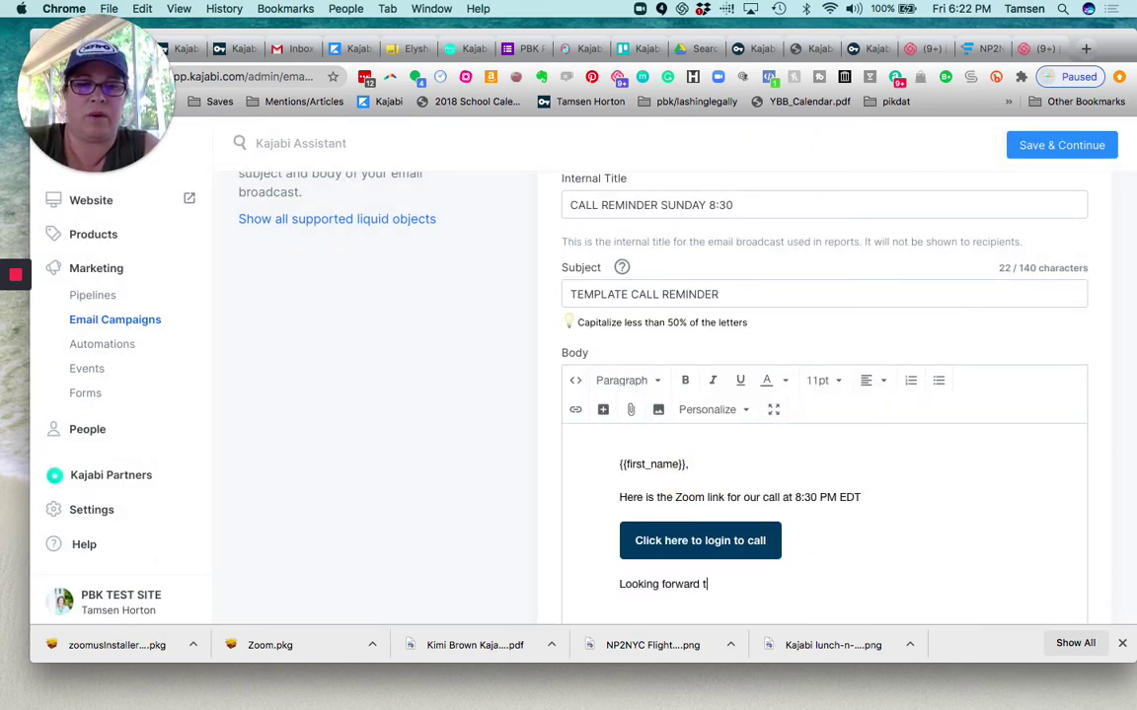
text(o seeing you!)
key(Return)
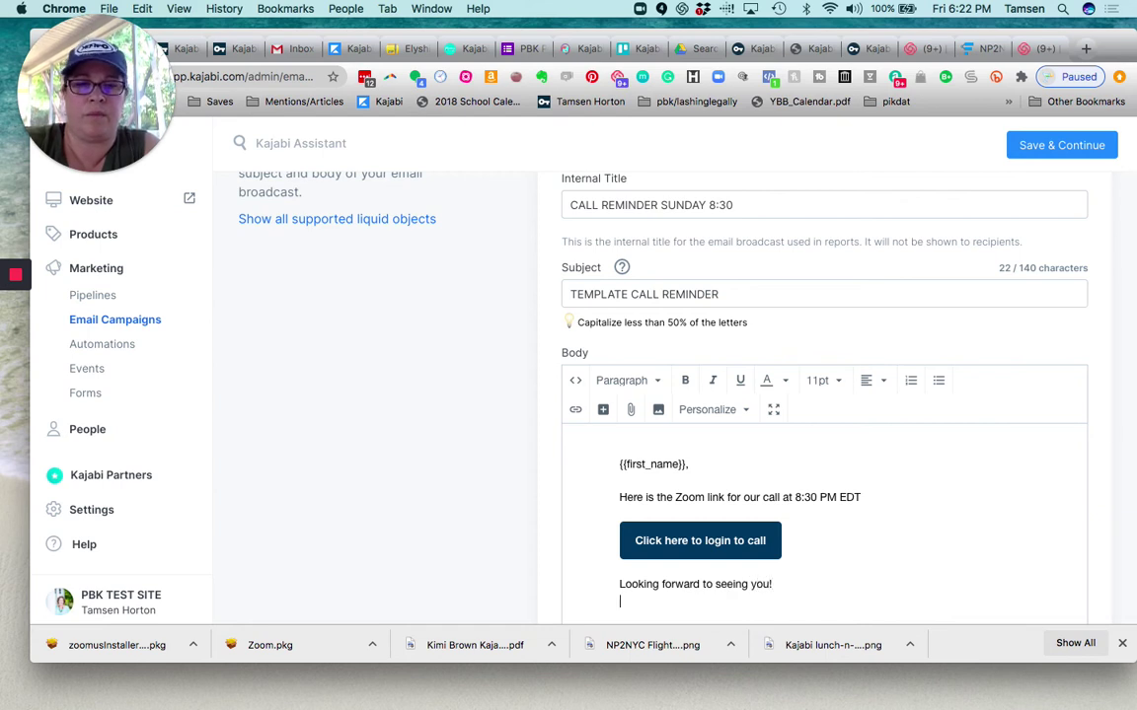
text(Name)
scroll(895, 525, down, 4)
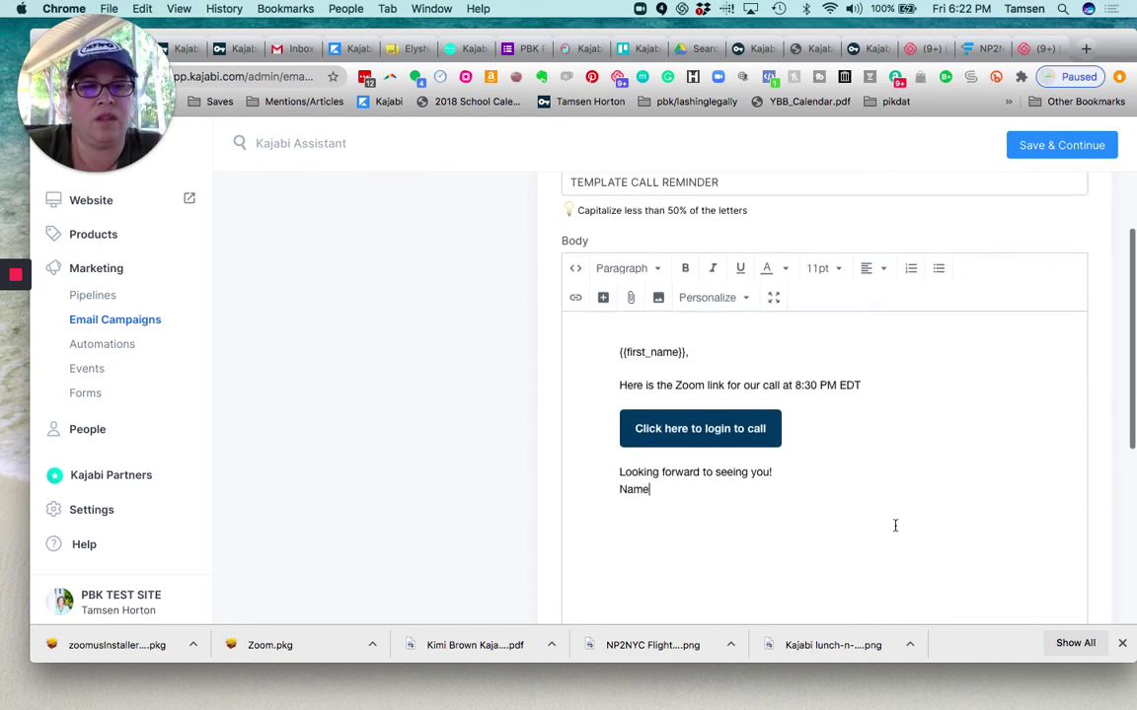
Save the email content, send a test preview, and continue to the sending step
click(1030, 148)
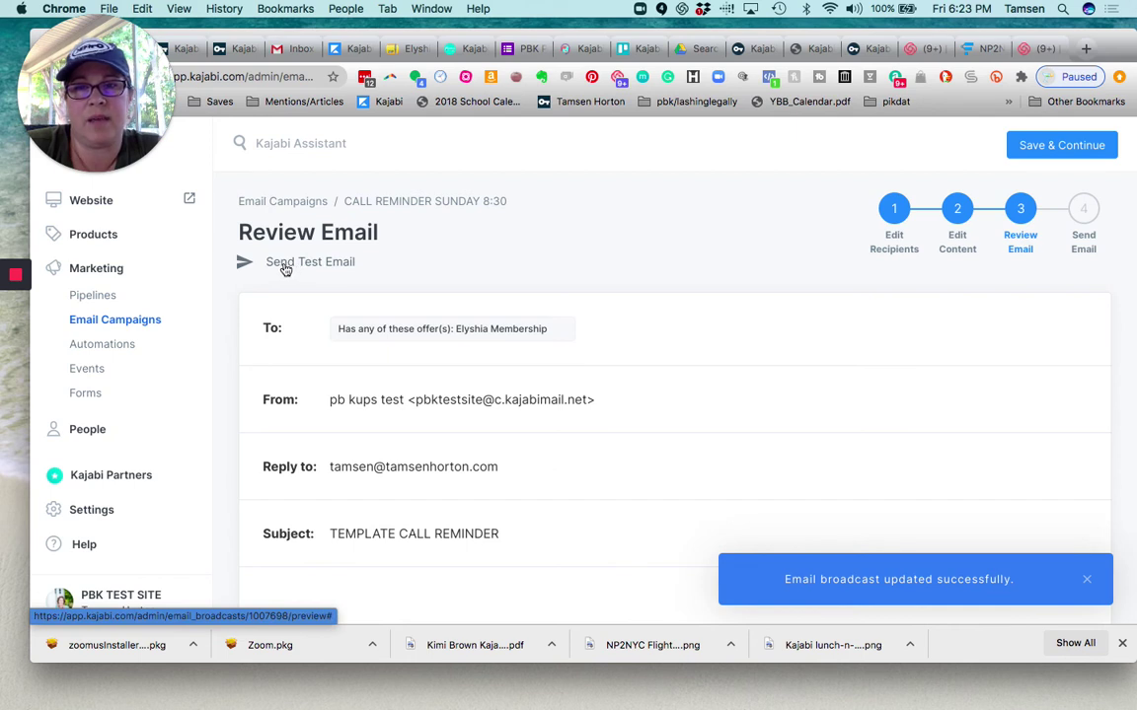
click(244, 262)
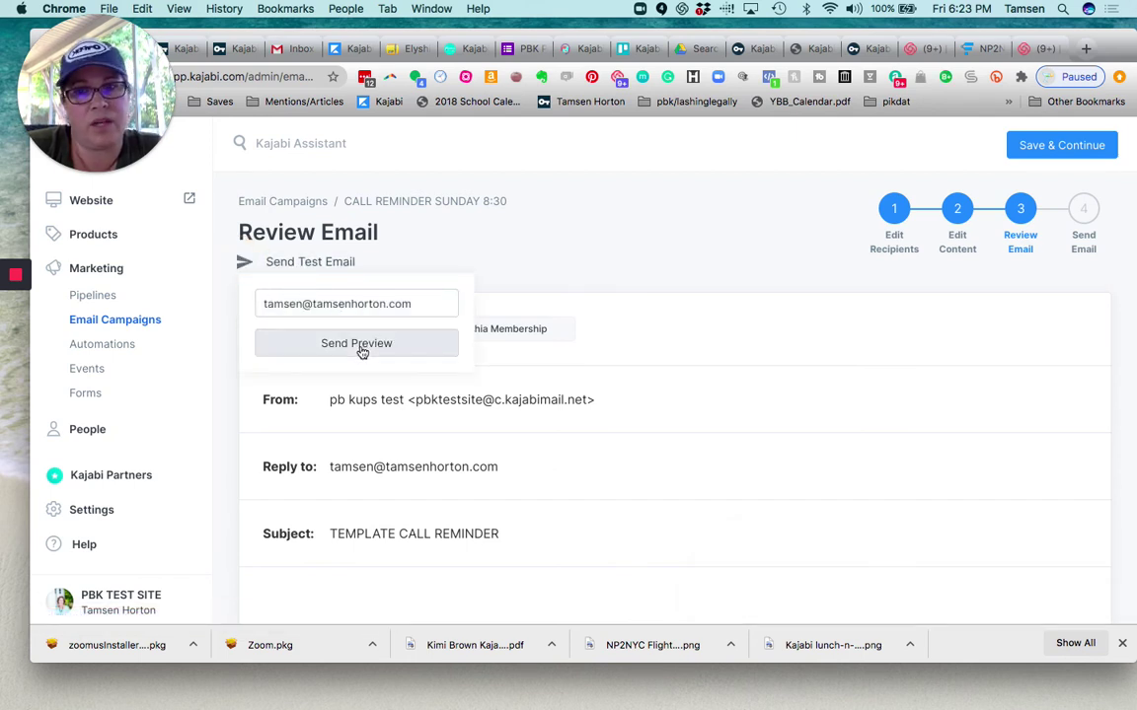
click(426, 250)
scroll(426, 249, down, 5)
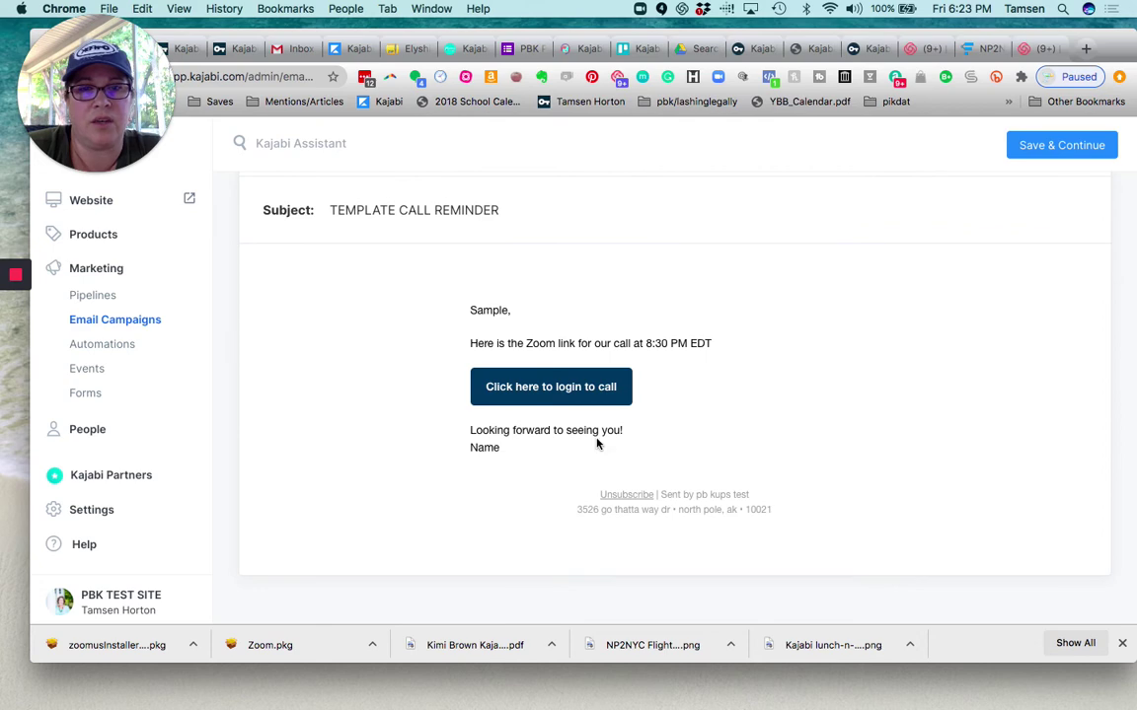
scroll(812, 387, up, 5)
click(1031, 145)
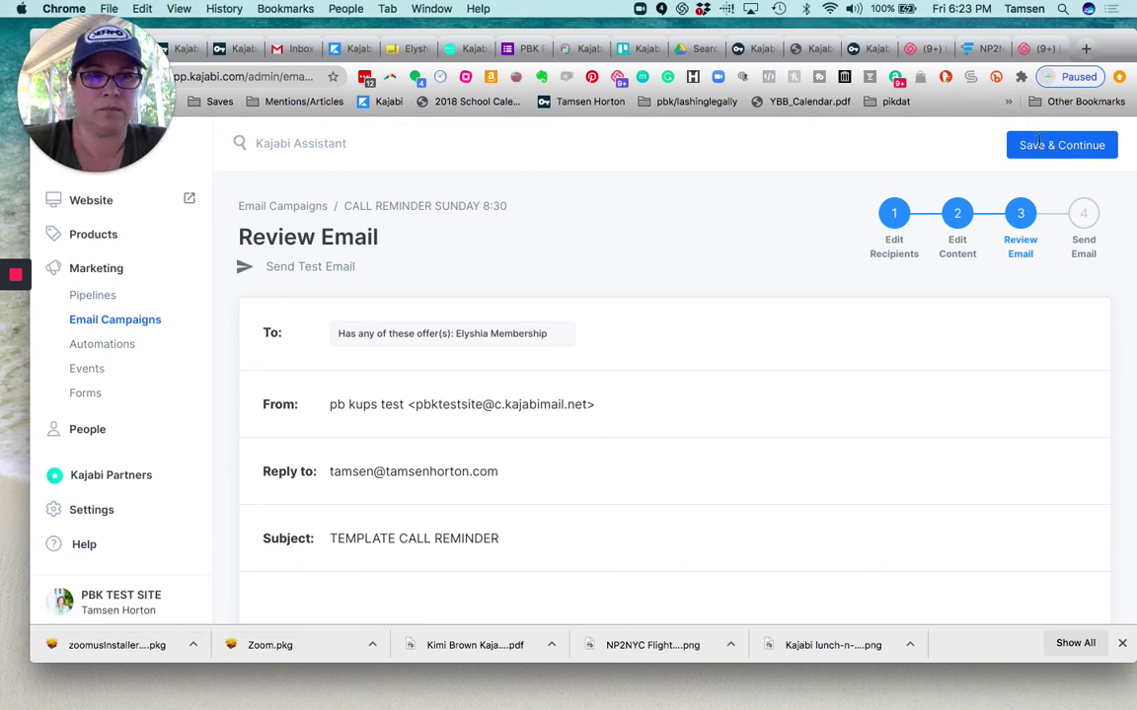
scroll(678, 326, down, 1)
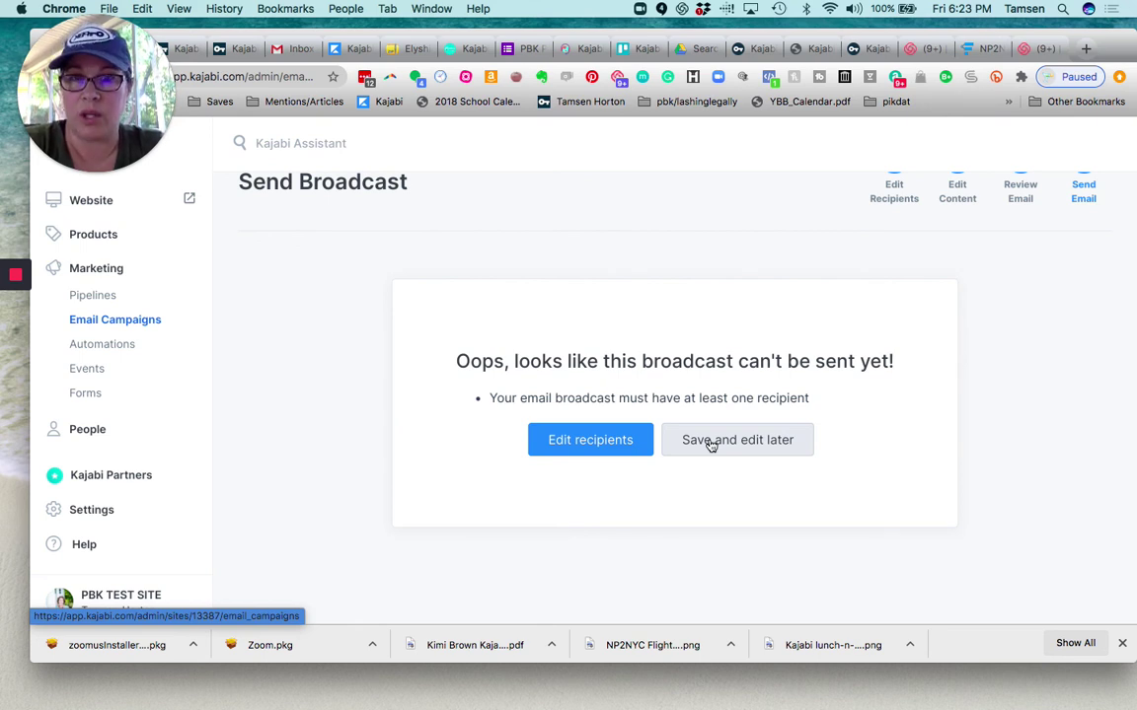
click(723, 443)
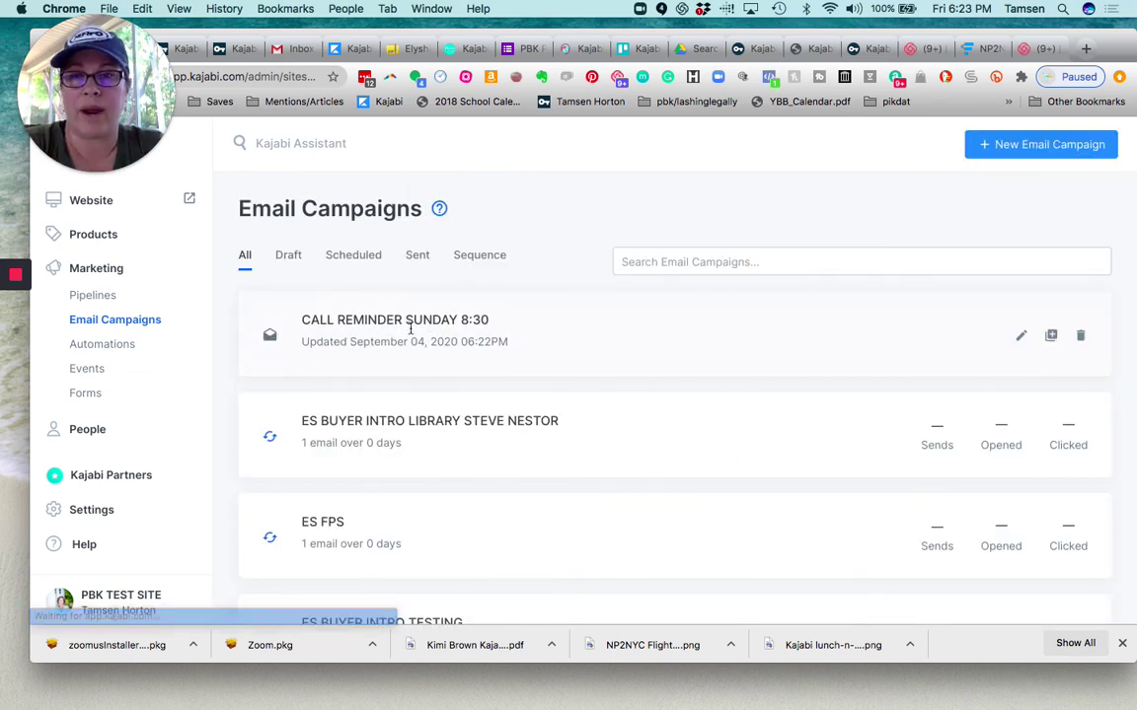
Filter Email Campaigns to drafts so CALL REMINDER SUNDAY 8:30 appears at the top
click(288, 256)
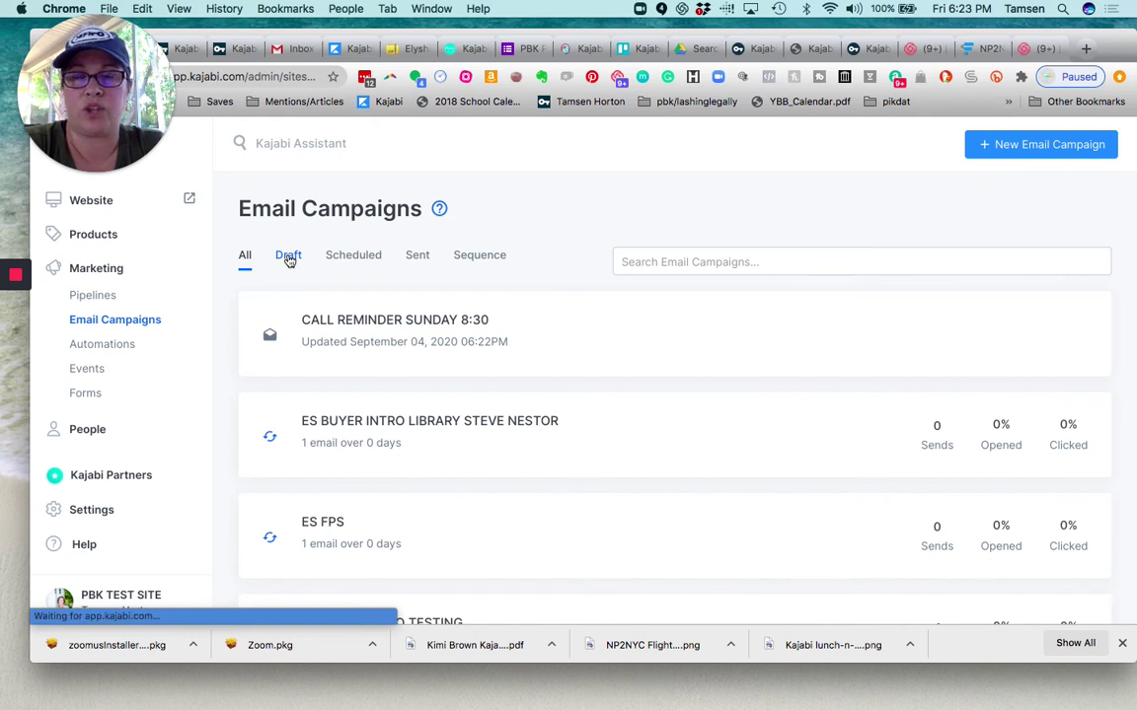